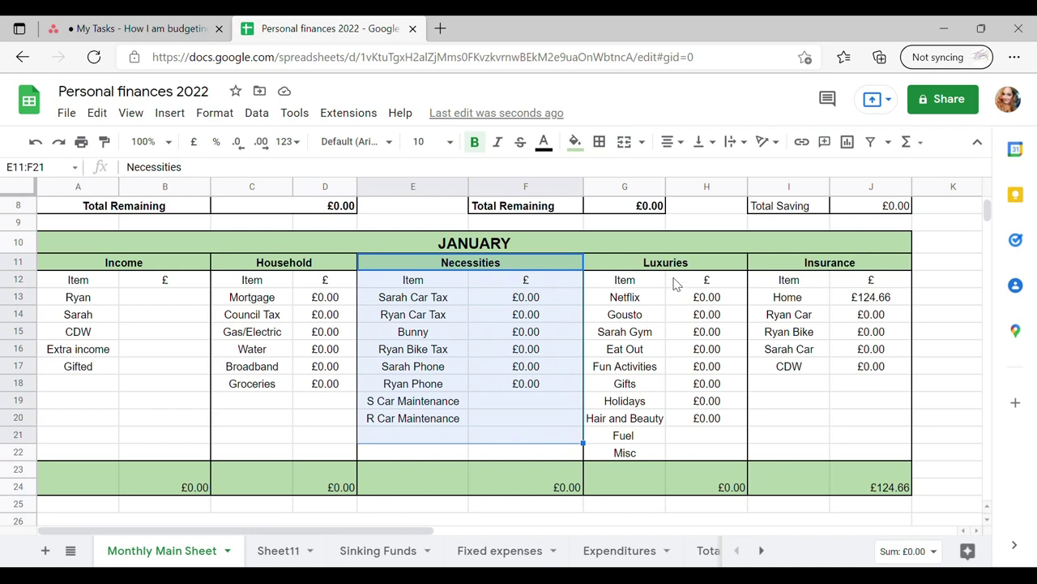
# On the Fixed expenses sheet, enter January amounts of 450 for Mortgage and 150 for Council Tax.
pyautogui.moveTo(815, 282); pyautogui.dragTo(838, 452)
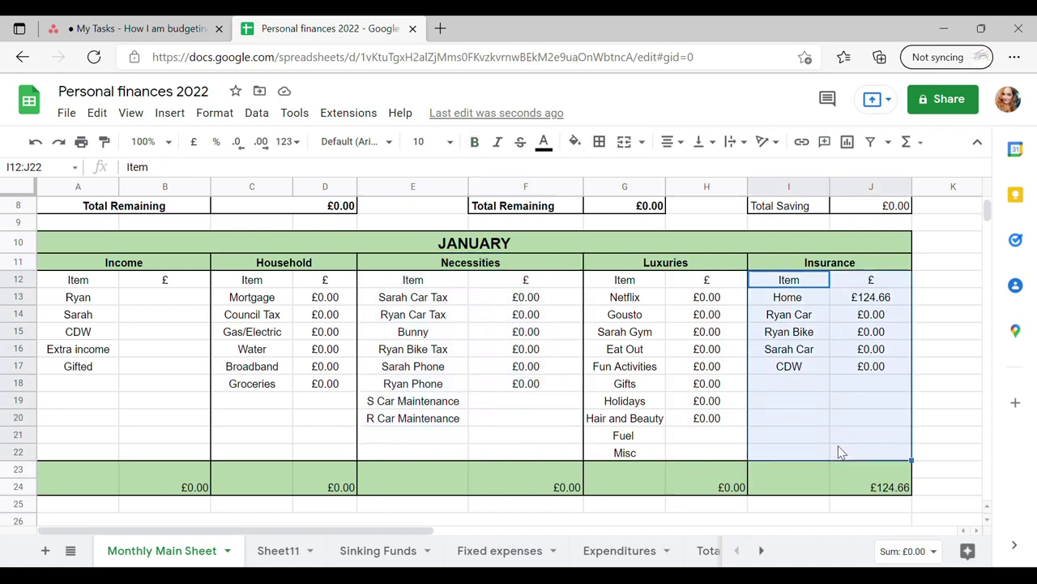
pyautogui.click(311, 283)
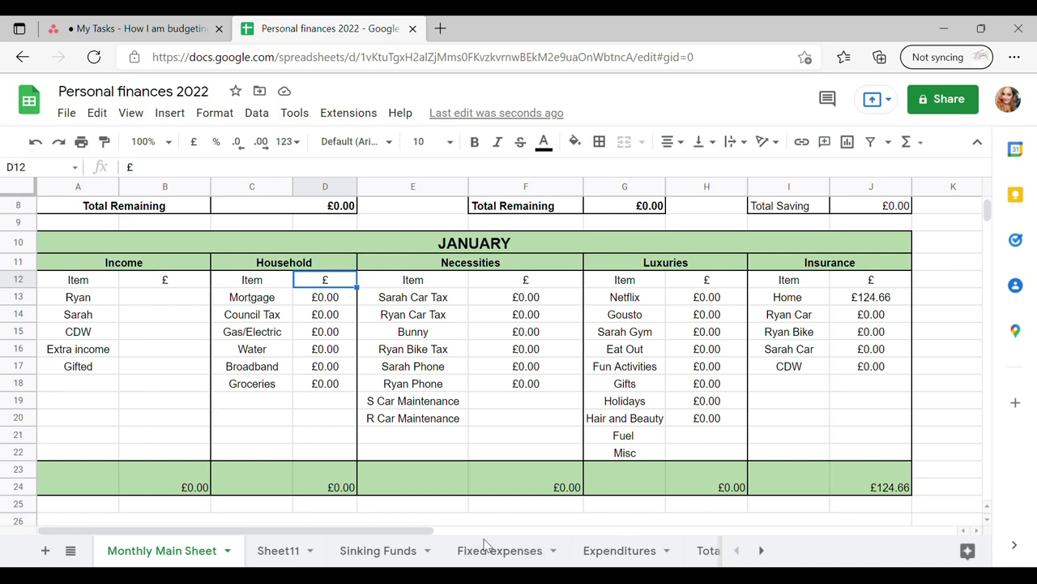
pyautogui.click(478, 552)
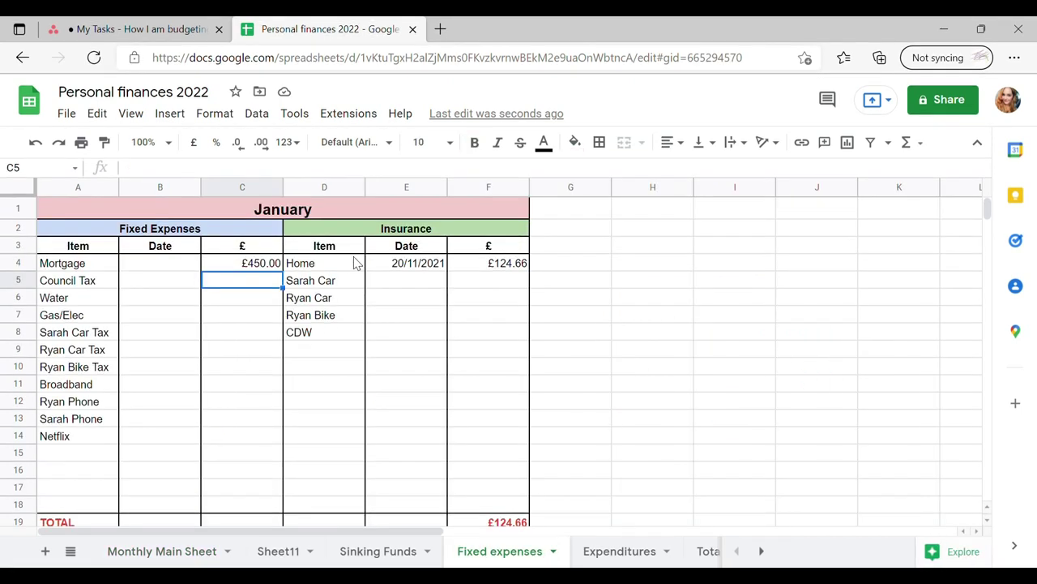
pyautogui.write('150')
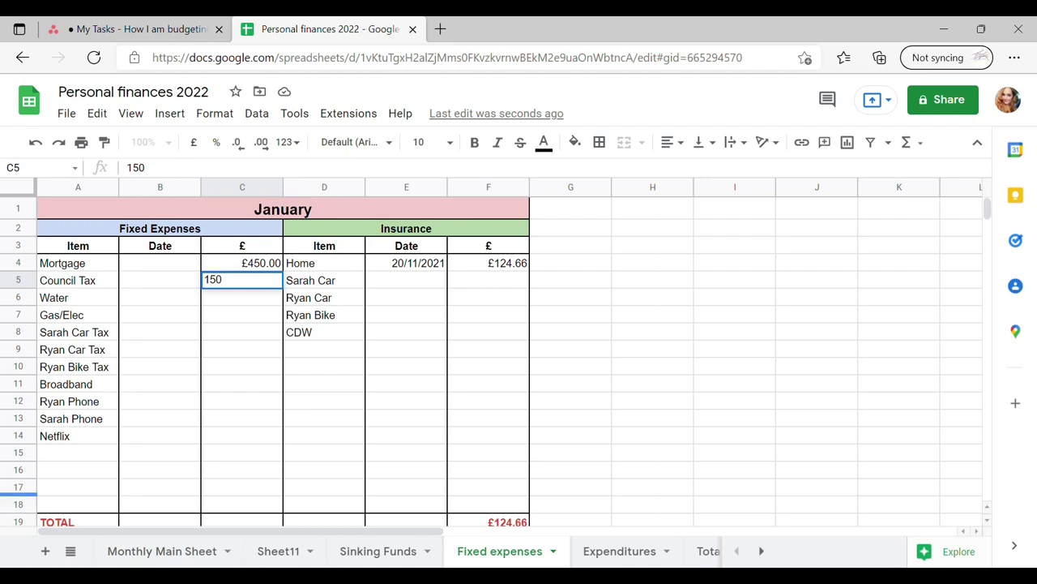
# Check the linked Mortgage and Council Tax amounts and the Household total in the January table on the Monthly Main Sheet.
pyautogui.click(146, 551)
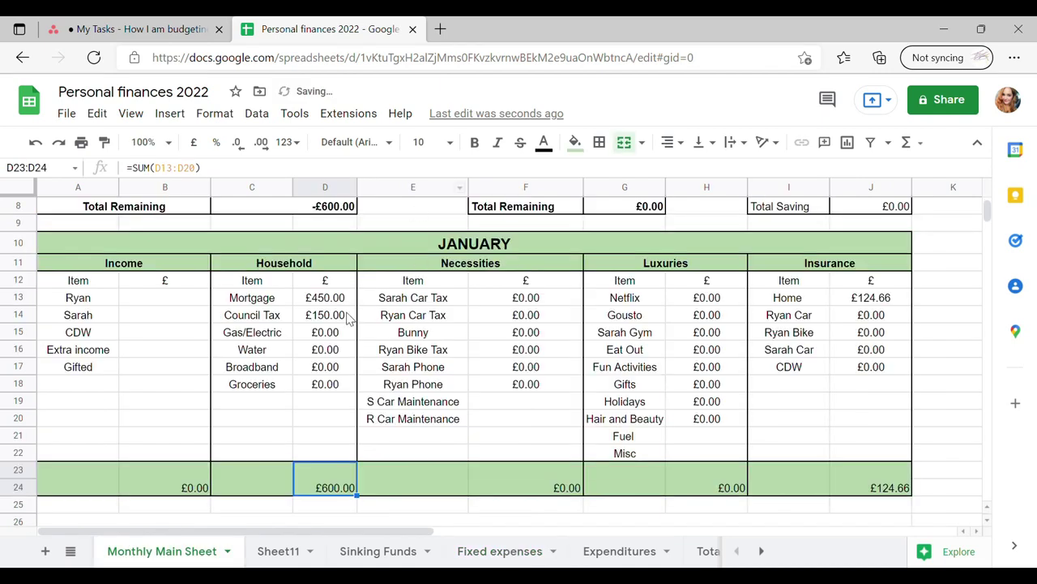
pyautogui.click(324, 297)
pyautogui.click(314, 322)
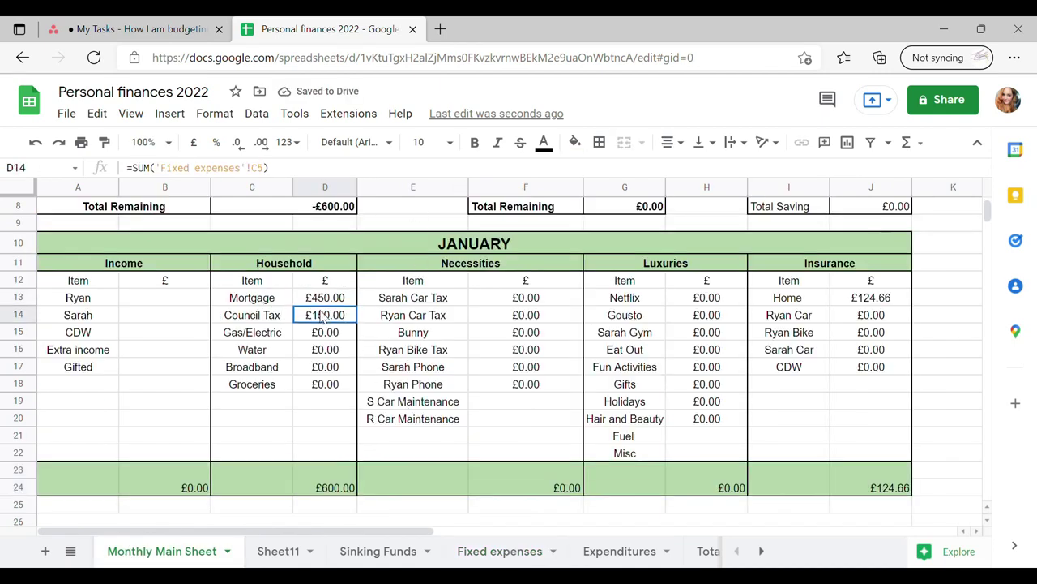
pyautogui.click(316, 470)
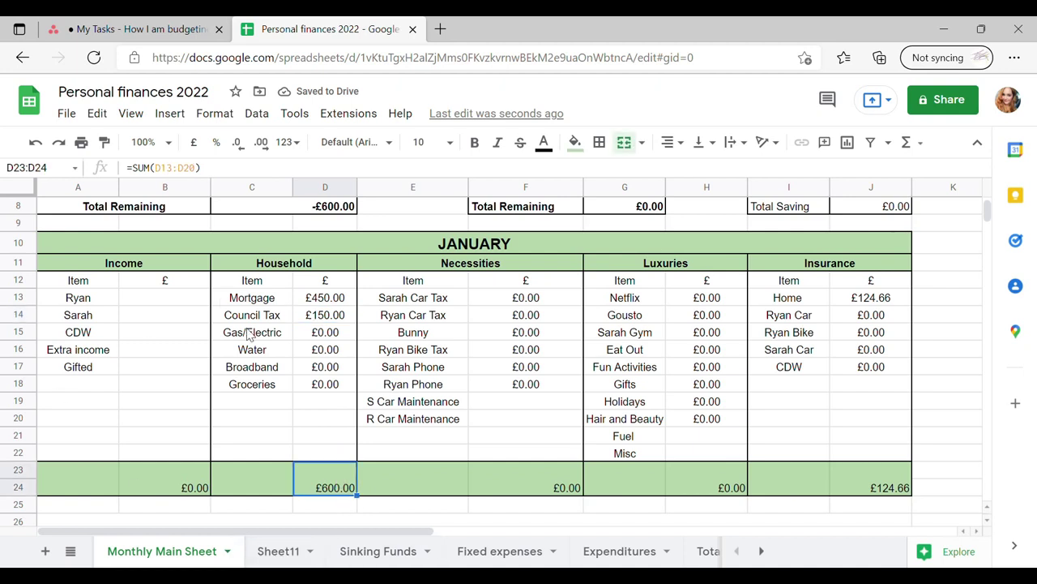
# Clear the Mortgage and Council Tax amounts on the Fixed expenses sheet and return to the Monthly Main Sheet.
pyautogui.click(496, 555)
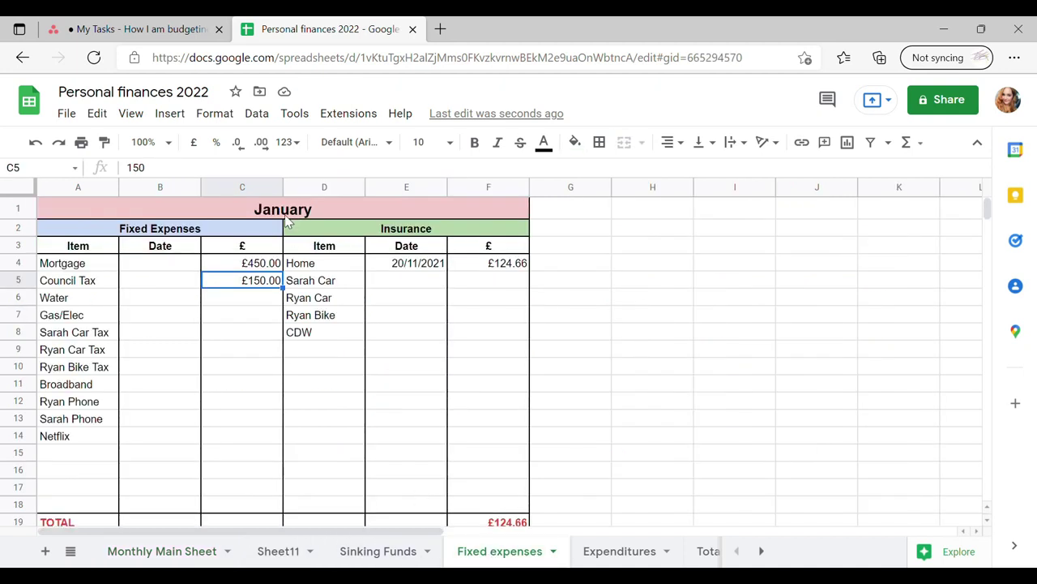
pyautogui.moveTo(256, 264); pyautogui.dragTo(259, 289)
pyautogui.press('Delete')
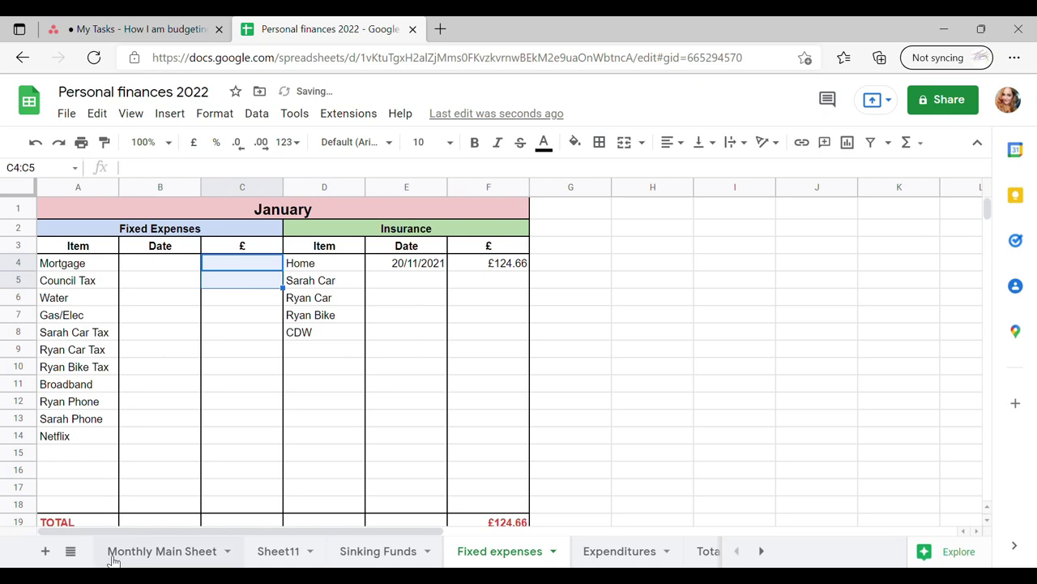
pyautogui.click(151, 548)
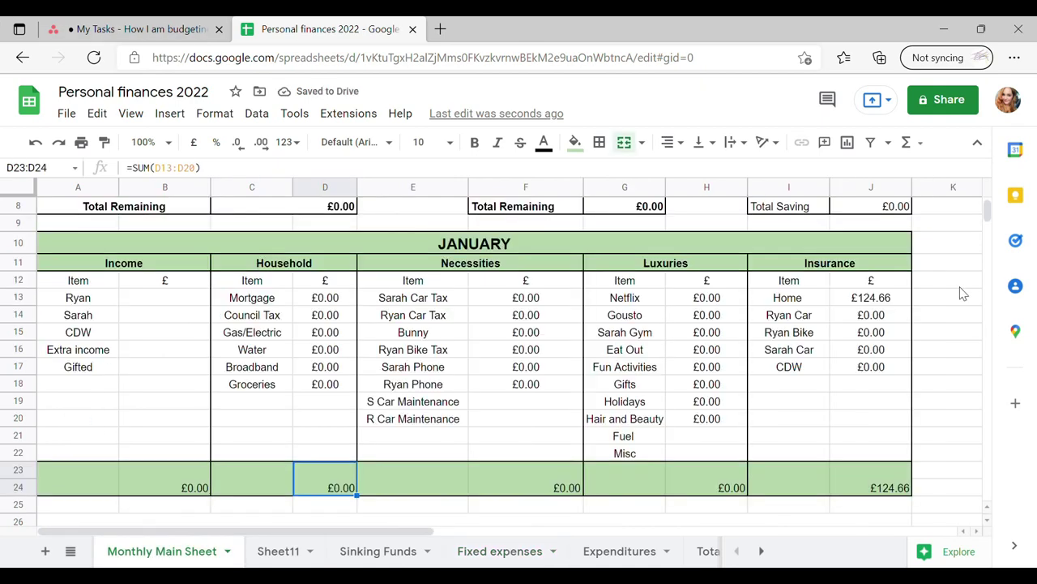
# Enter 50 for Eat Out, 30 for Fun Activities and 20 for Gifts on the Expenditures sheet, and check the January Luxuries total.
pyautogui.moveTo(712, 298); pyautogui.dragTo(718, 454)
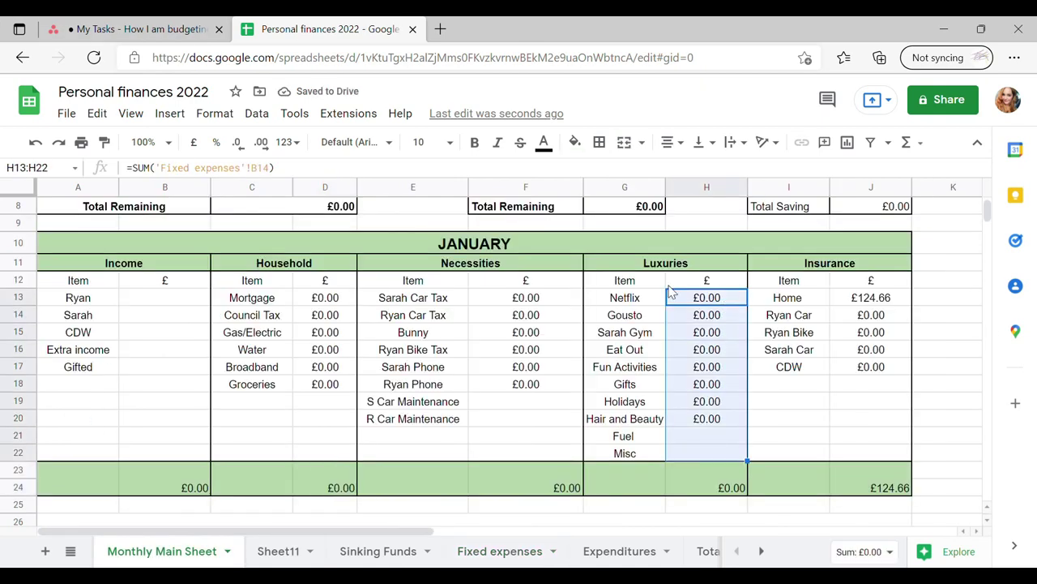
pyautogui.click(651, 337)
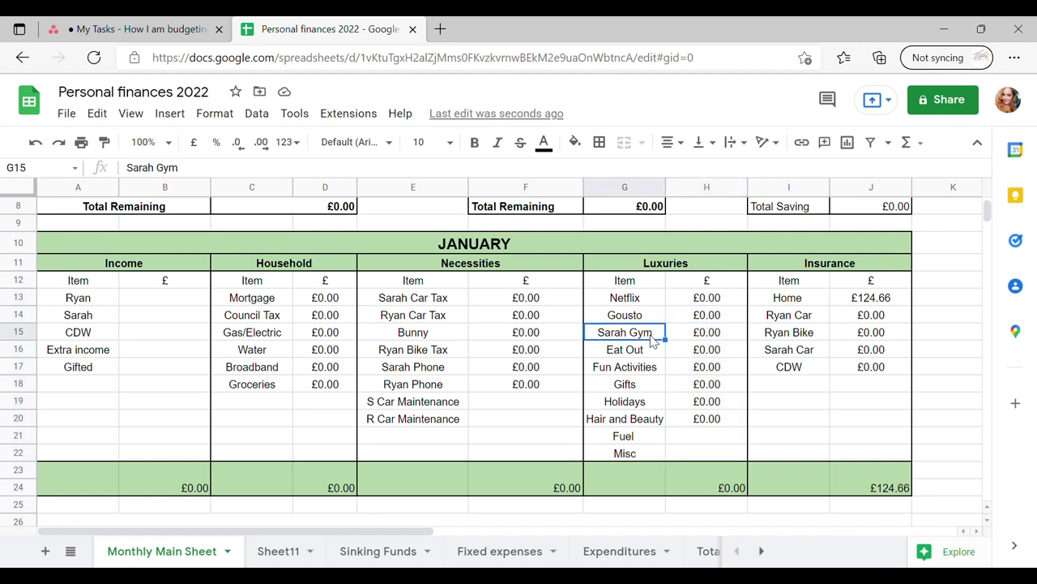
pyautogui.click(654, 366)
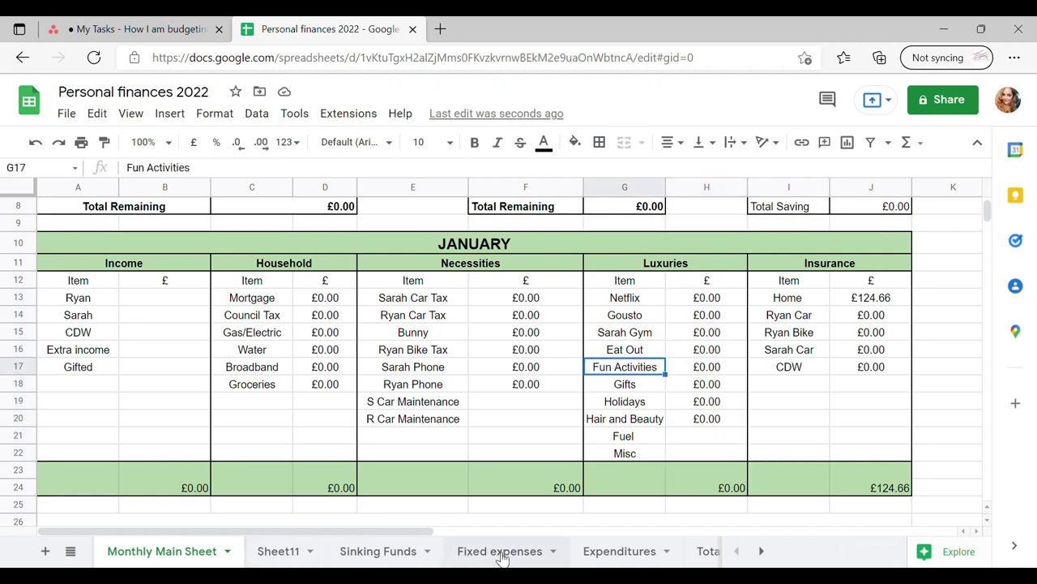
pyautogui.click(622, 552)
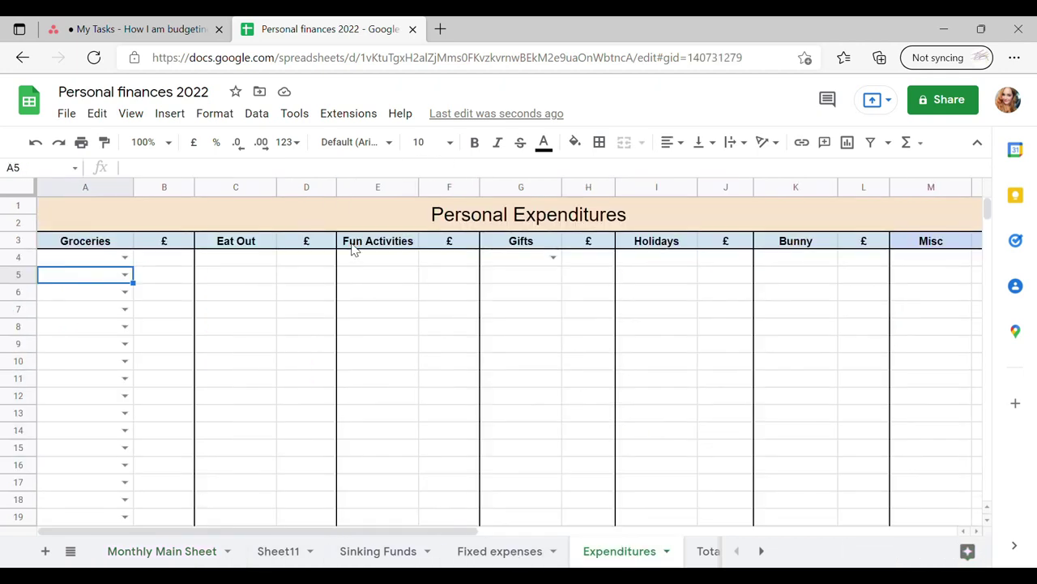
pyautogui.click(307, 258)
pyautogui.write('50')
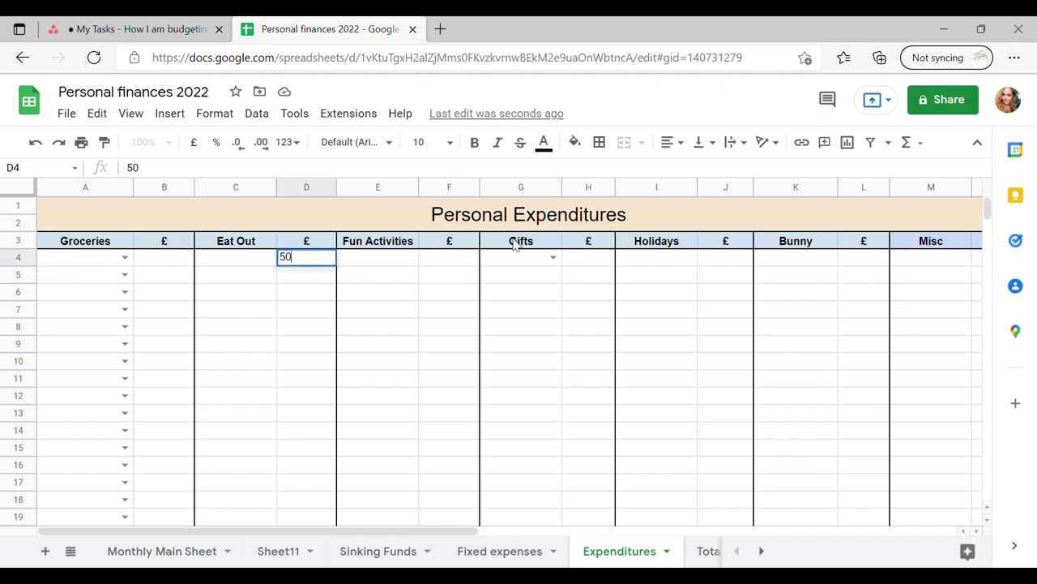
pyautogui.click(446, 265)
pyautogui.write('30')
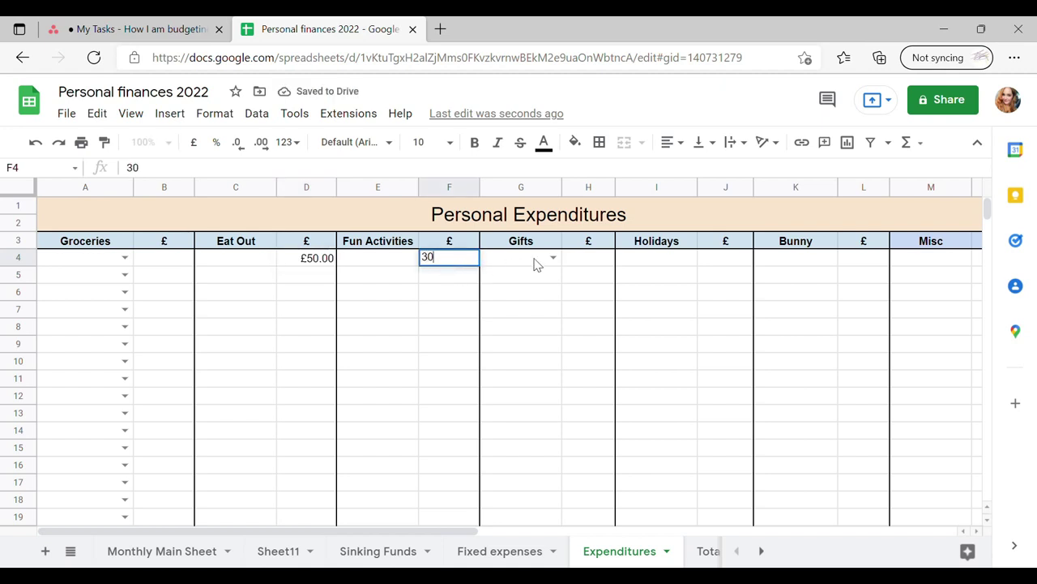
pyautogui.click(589, 261)
pyautogui.write('20')
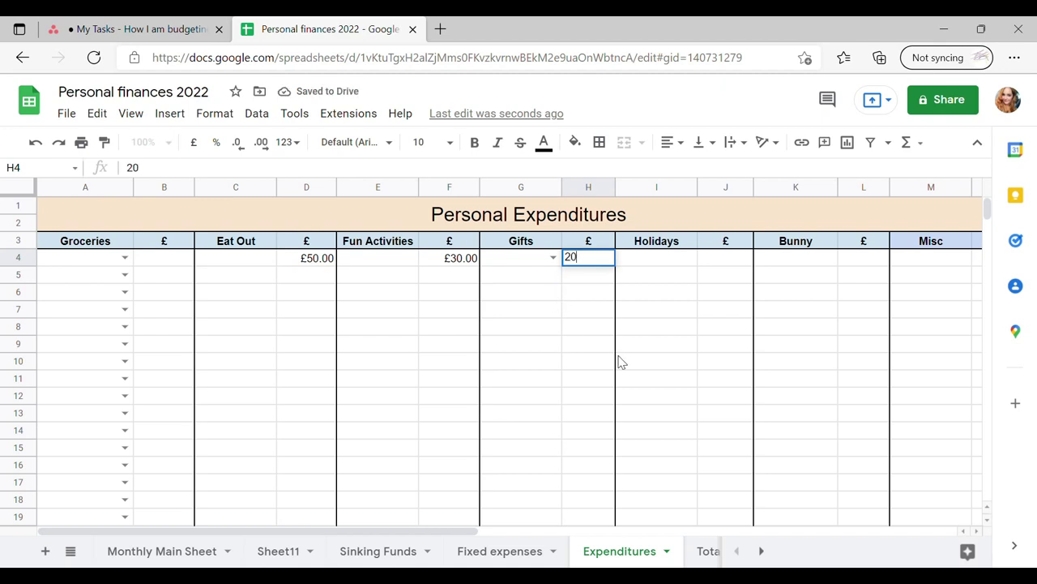
pyautogui.click(620, 361)
pyautogui.click(198, 550)
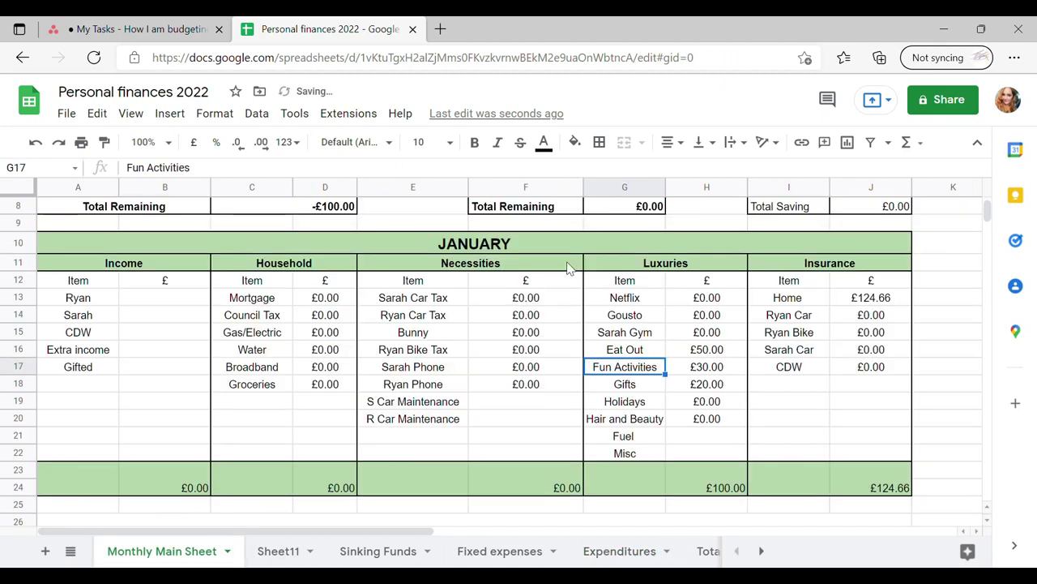
pyautogui.click(730, 494)
# Record groceries of 20 at Tesco and 40 at Asda on the Expenditures sheet, and check the January Household total.
pyautogui.click(619, 551)
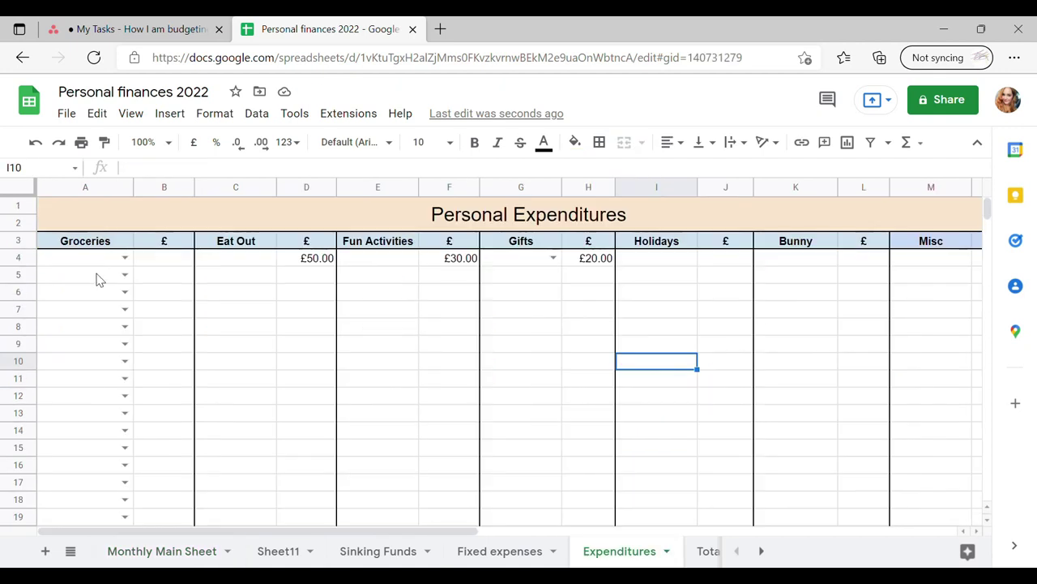
pyautogui.click(126, 258)
pyautogui.click(85, 298)
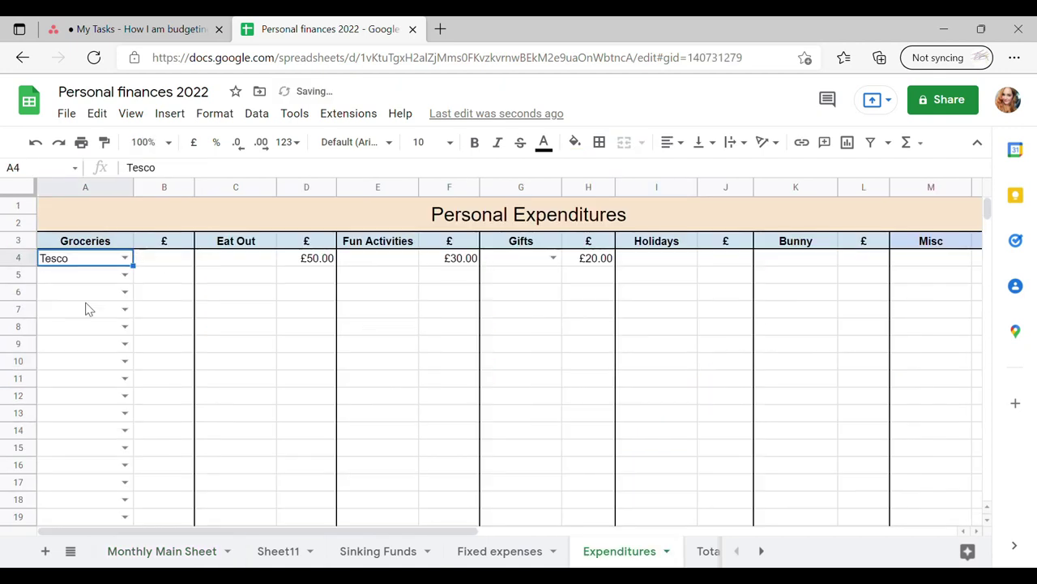
pyautogui.click(172, 264)
pyautogui.write('20')
pyautogui.click(125, 275)
pyautogui.click(89, 337)
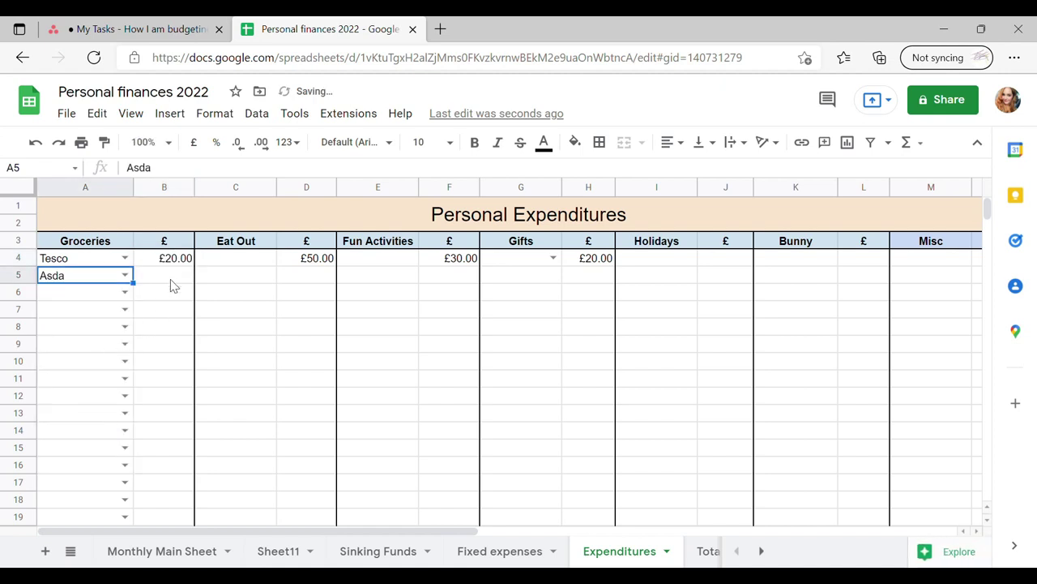
pyautogui.click(178, 261)
pyautogui.click(186, 280)
pyautogui.write('40')
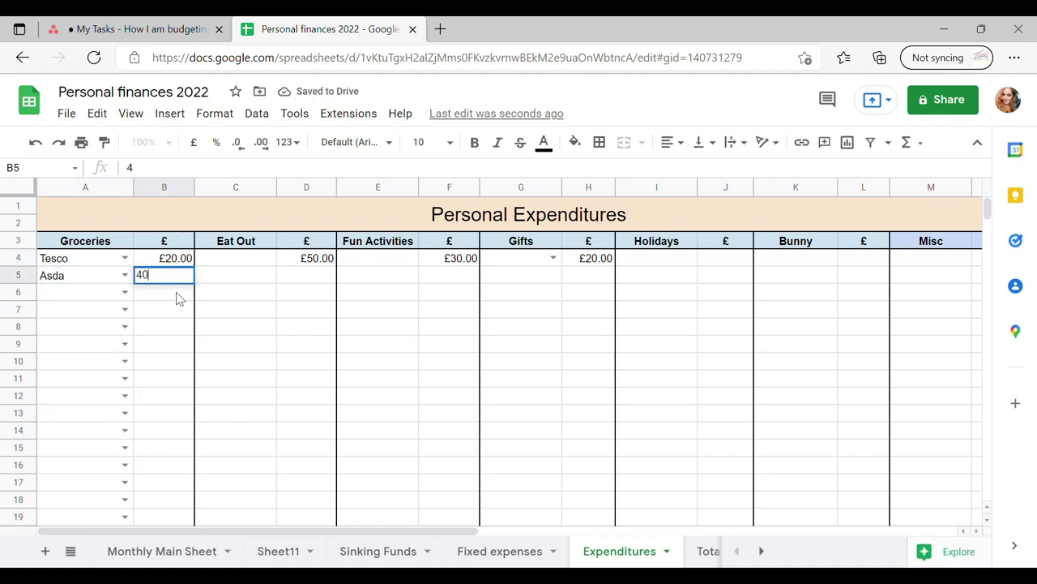
pyautogui.click(154, 312)
pyautogui.click(180, 553)
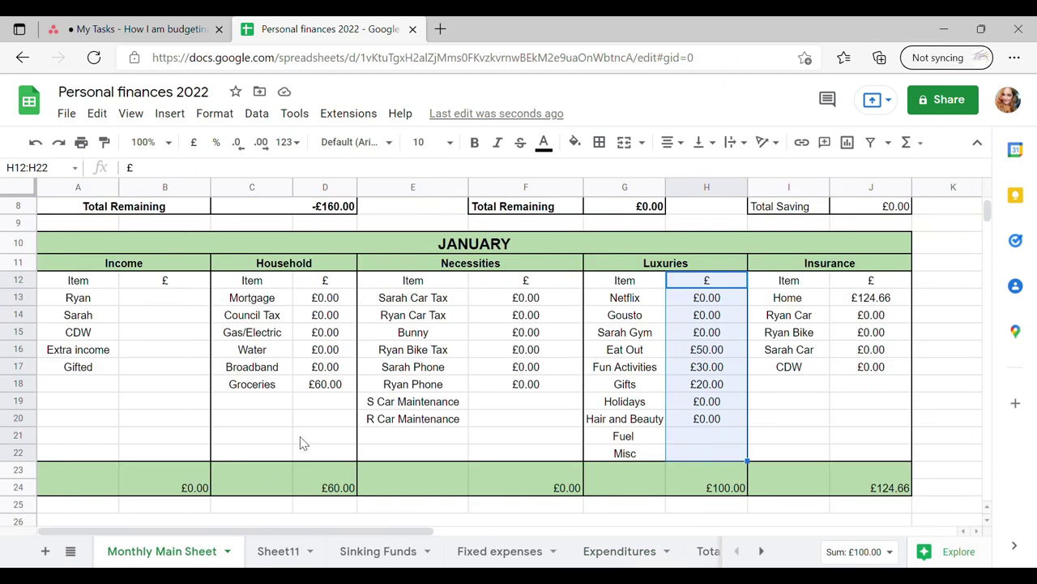
pyautogui.click(345, 491)
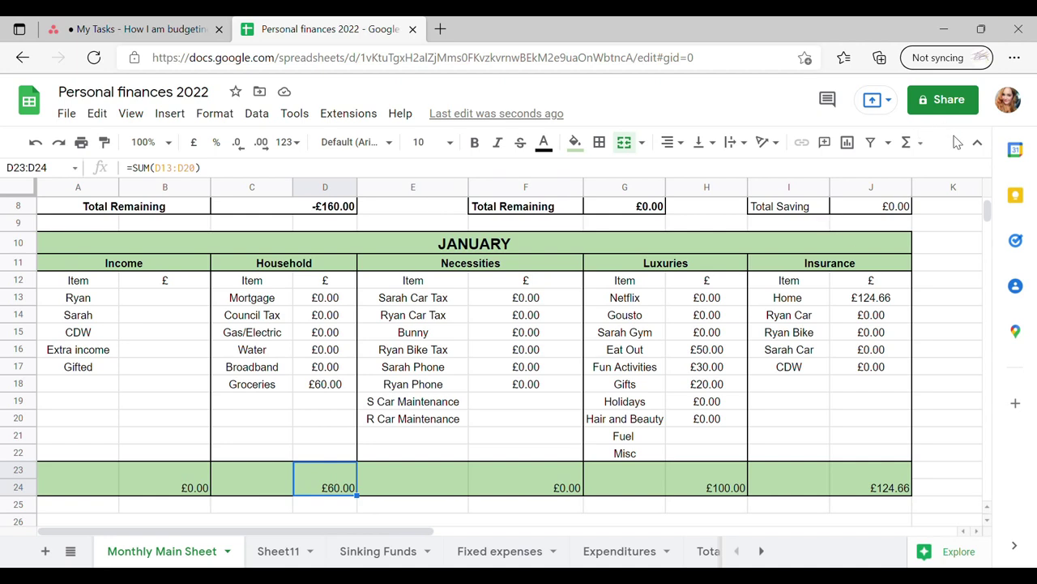
# Examine the Household Yearly and Savings summary tables, the Total Saving formula and the Sinking Funds sheet that relates to savings.
pyautogui.hotkey('ctrl', 'z')
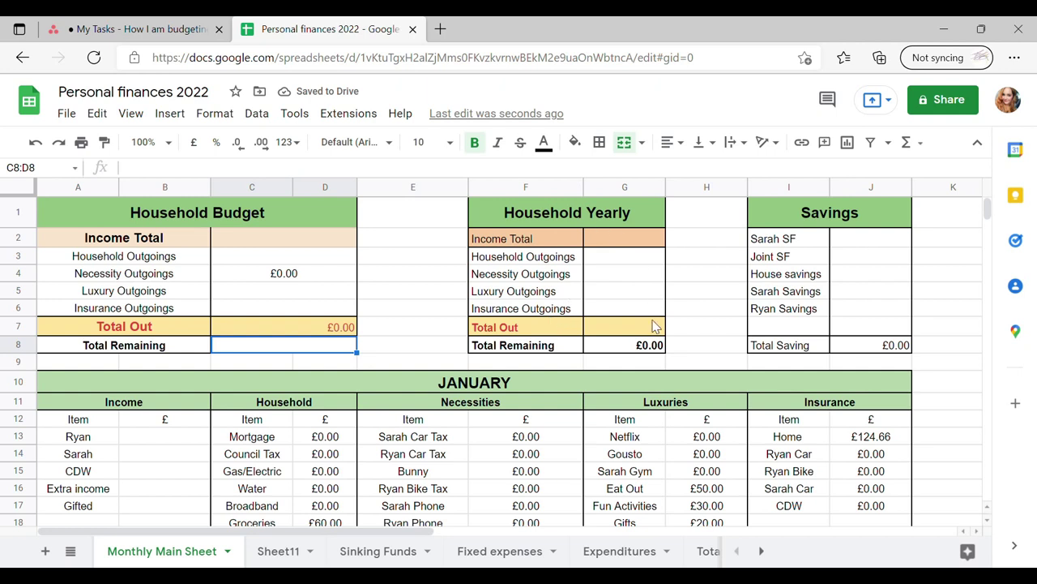
pyautogui.moveTo(544, 208); pyautogui.dragTo(603, 347)
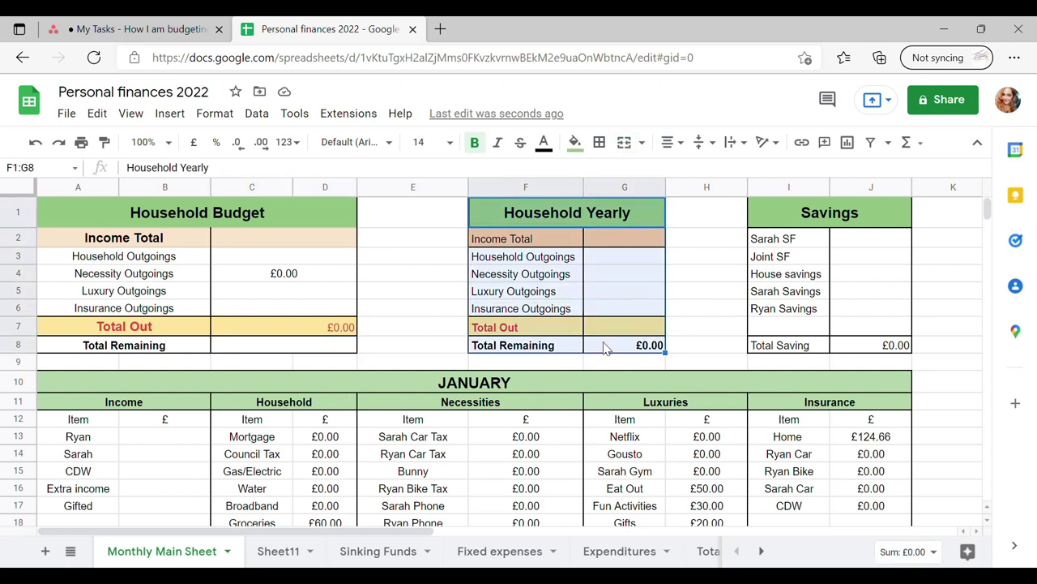
pyautogui.click(860, 241)
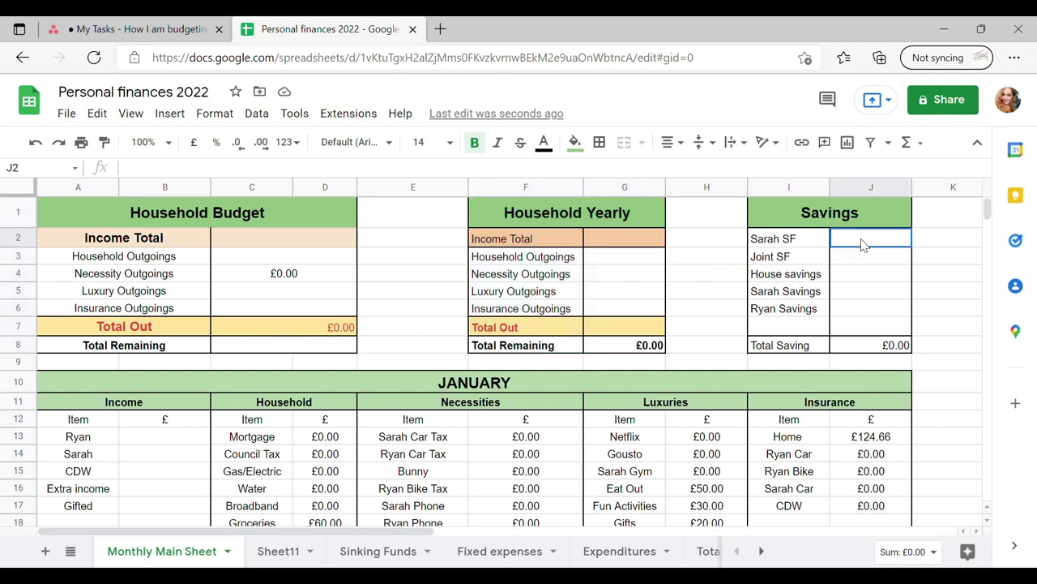
pyautogui.click(355, 554)
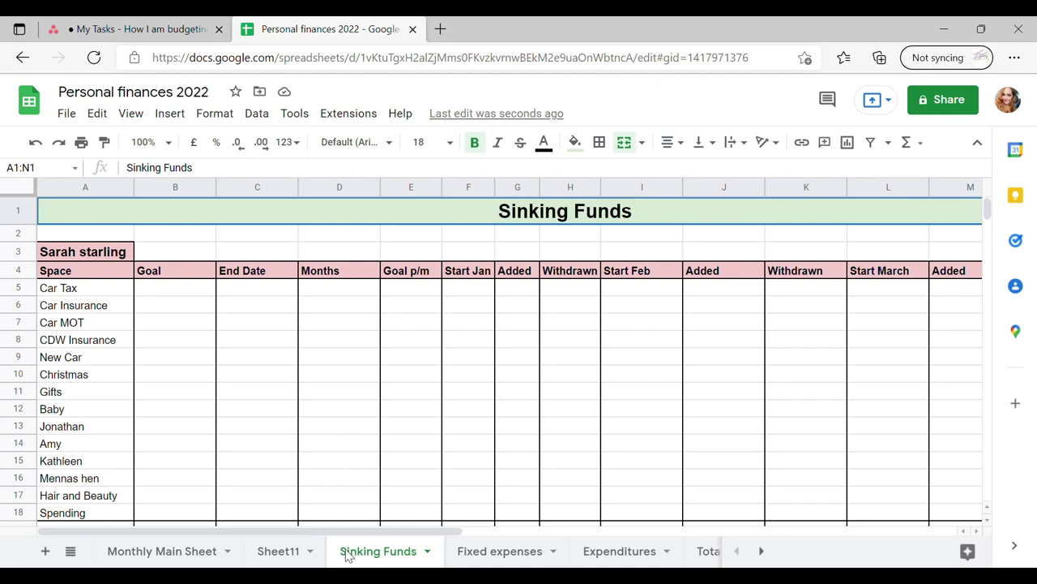
pyautogui.click(139, 550)
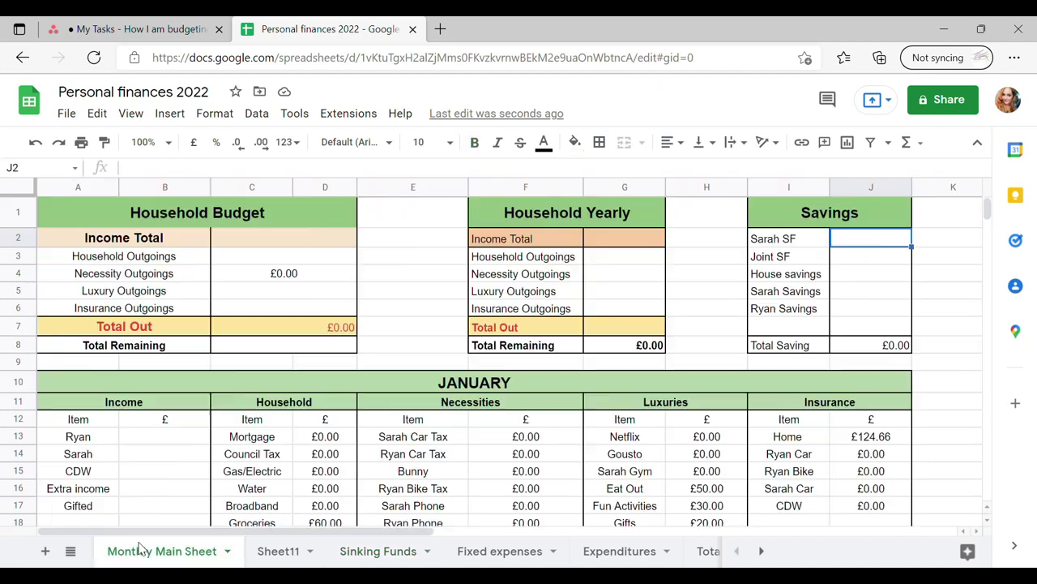
pyautogui.click(869, 348)
pyautogui.scroll(-1, 423, 470)
pyautogui.scroll(1, 423, 458)
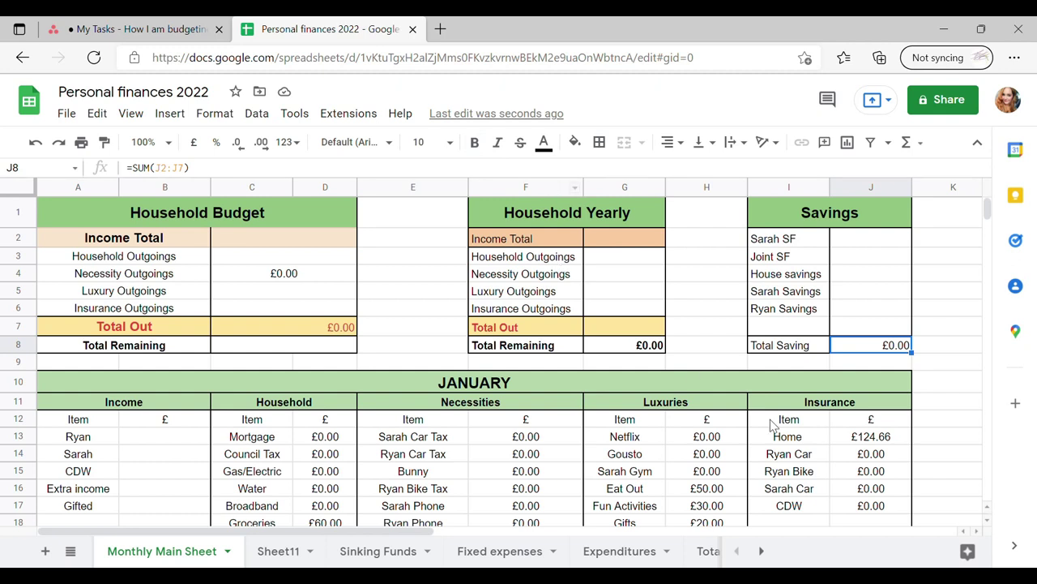
pyautogui.hotkey('ctrl', 'z')
# Compare the items on the Fixed expenses sheet with the January Household and Insurance items on the Monthly Main Sheet.
pyautogui.click(503, 552)
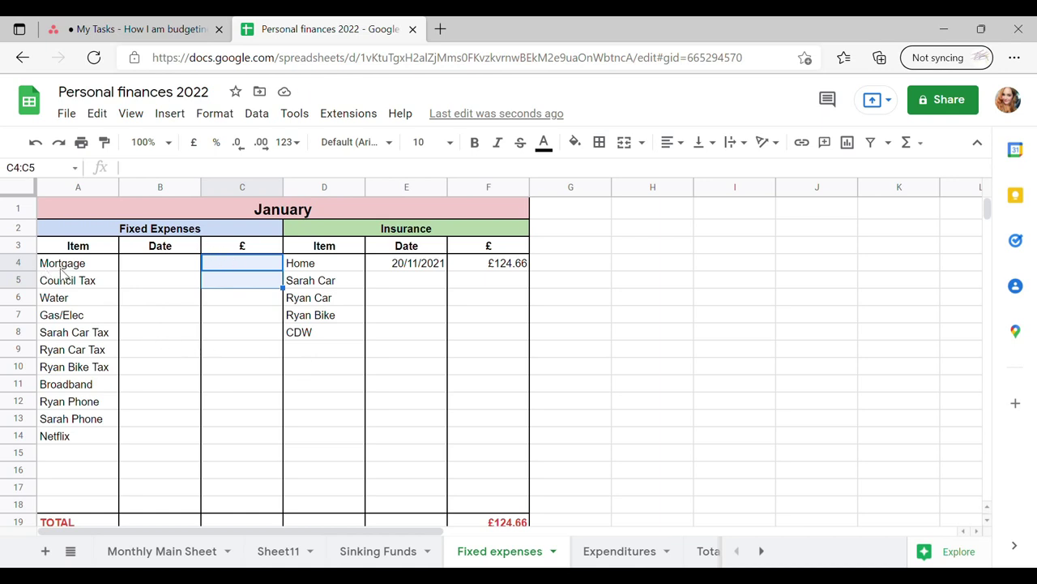
pyautogui.click(184, 553)
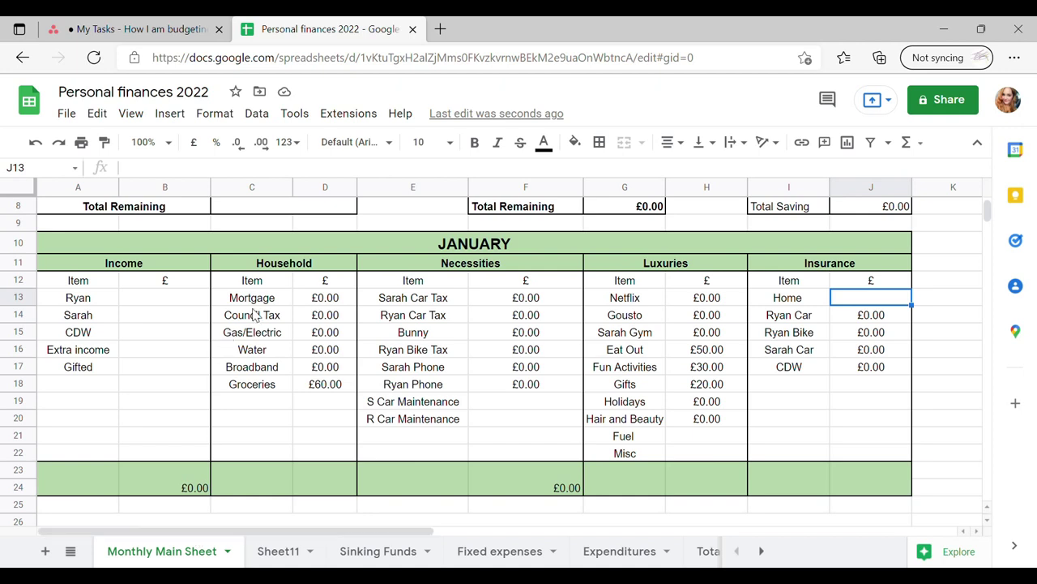
pyautogui.click(495, 551)
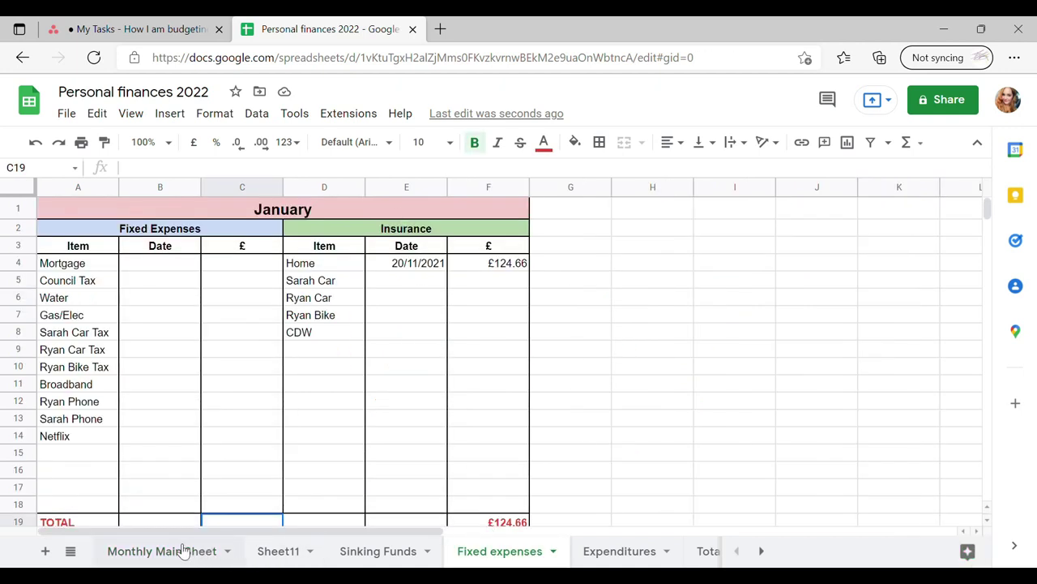
pyautogui.click(199, 551)
pyautogui.moveTo(817, 280); pyautogui.dragTo(794, 453)
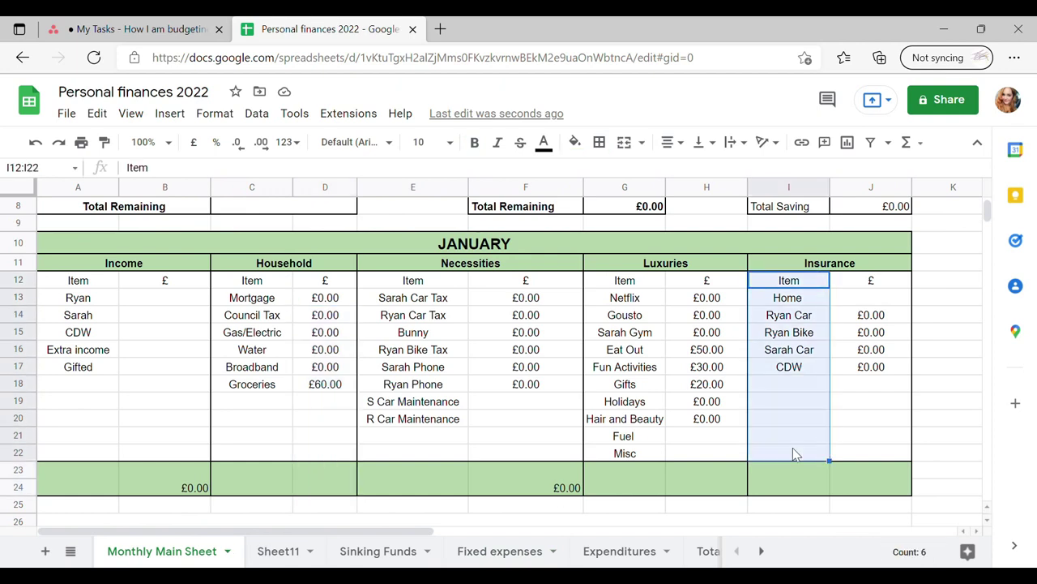
pyautogui.click(510, 553)
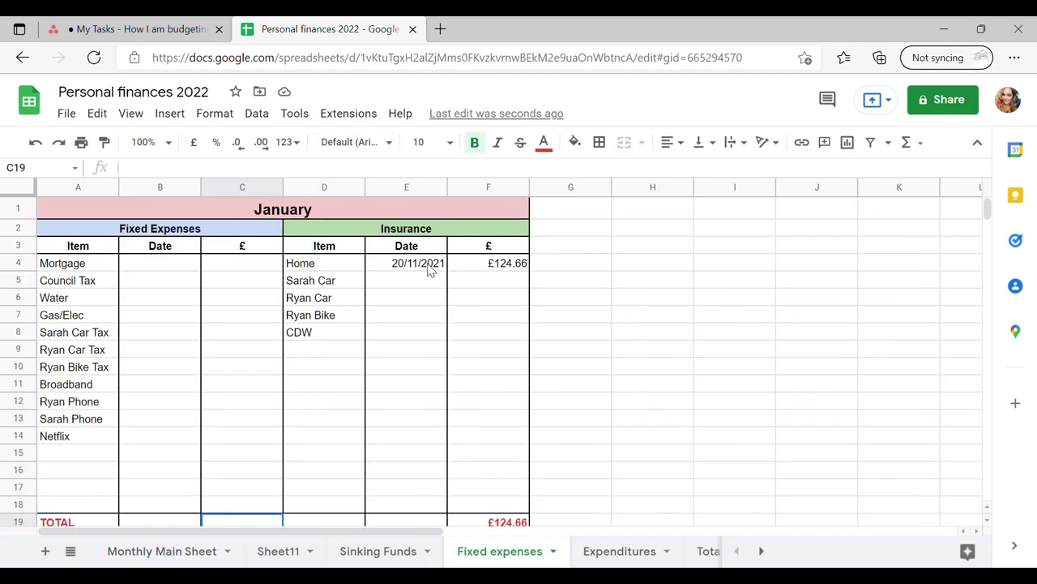
# Clear the Home insurance date and amount from the January table on the Fixed expenses sheet.
pyautogui.click(458, 266)
pyautogui.click(429, 270)
pyautogui.press('Delete')
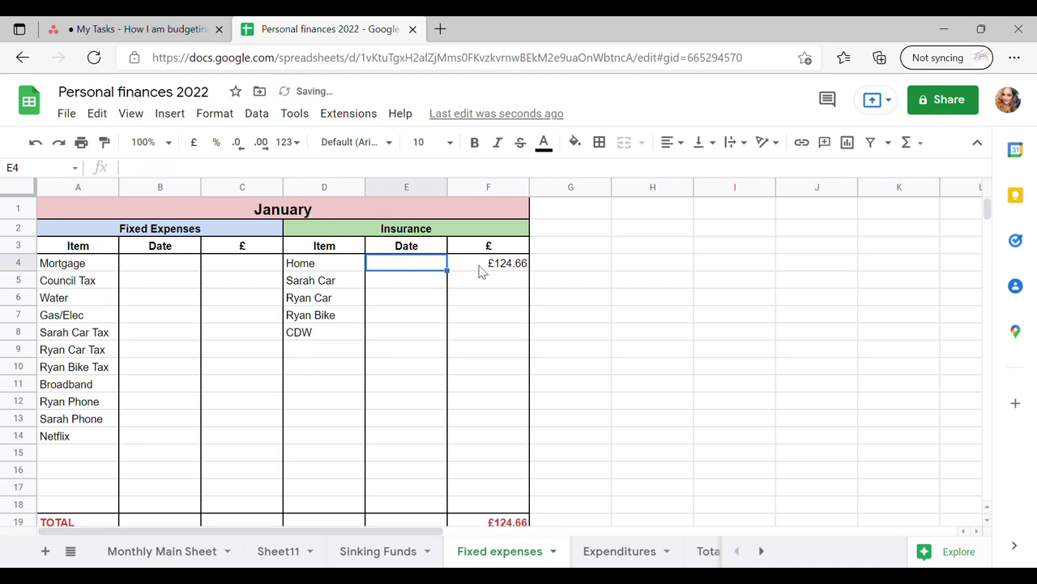
pyautogui.click(490, 270)
pyautogui.press('Delete')
pyautogui.click(350, 442)
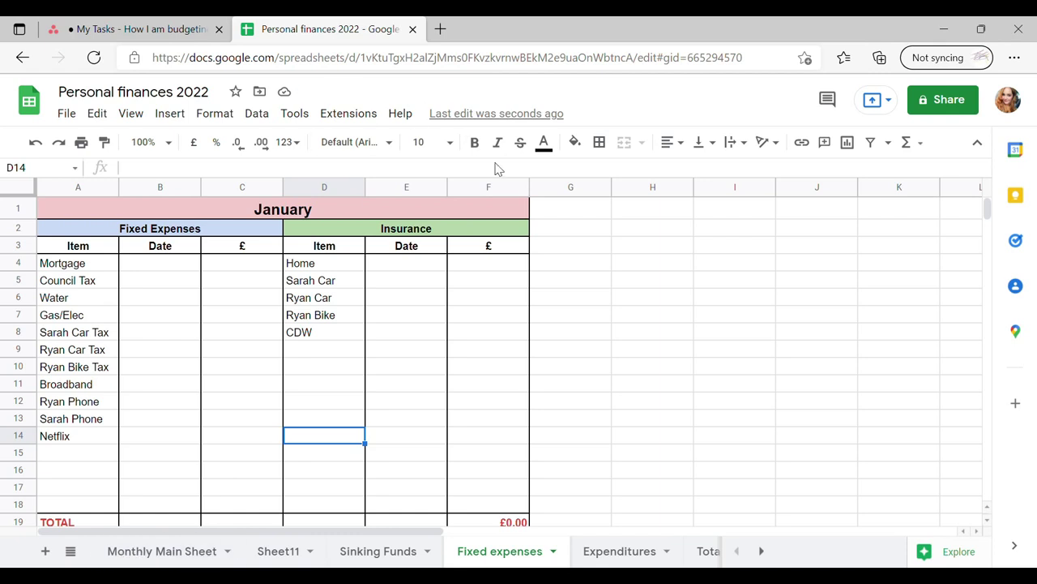
pyautogui.moveTo(385, 272); pyautogui.dragTo(467, 273)
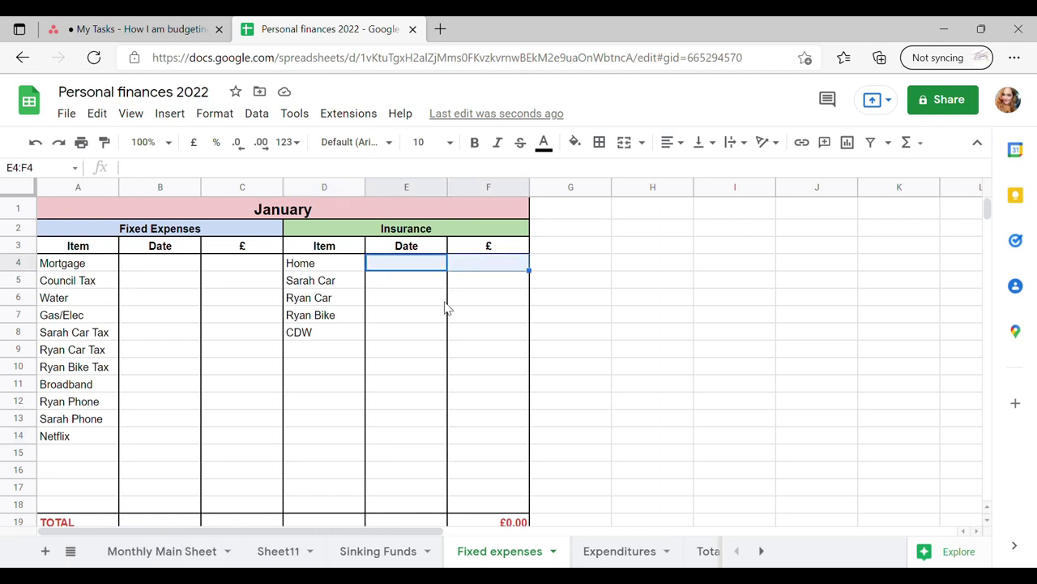
# Clear the two grocery entries and the Eat Out amount on the Expenditures sheet.
pyautogui.click(144, 556)
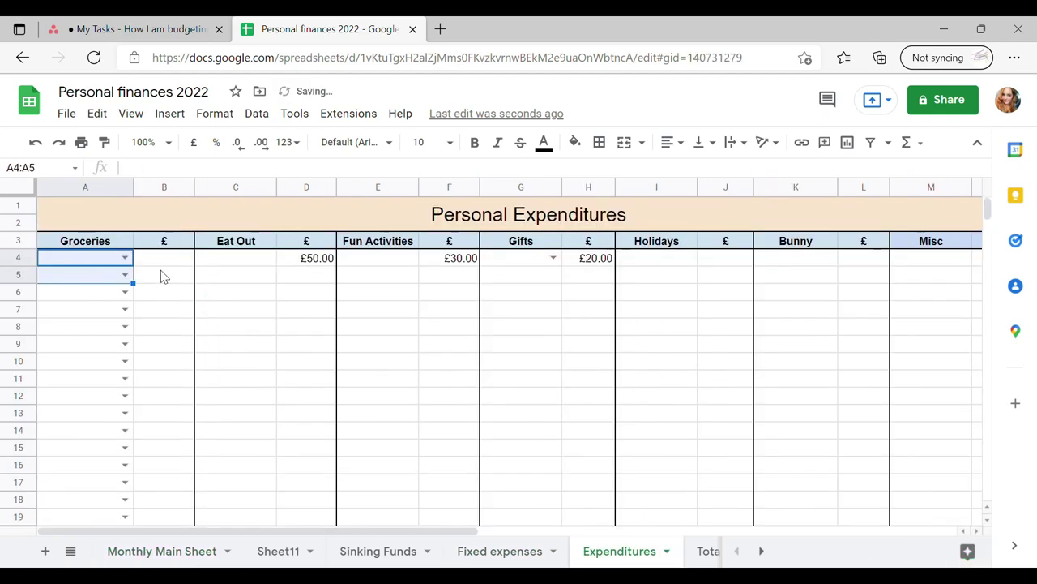
pyautogui.moveTo(185, 268); pyautogui.dragTo(172, 519)
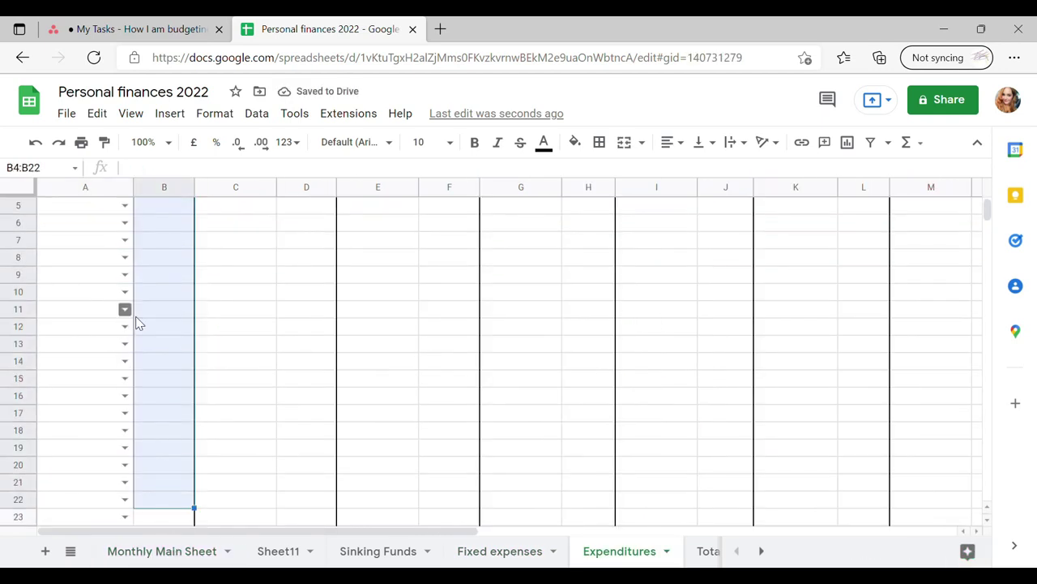
pyautogui.scroll(2, 222, 310)
pyautogui.moveTo(295, 261); pyautogui.dragTo(314, 300)
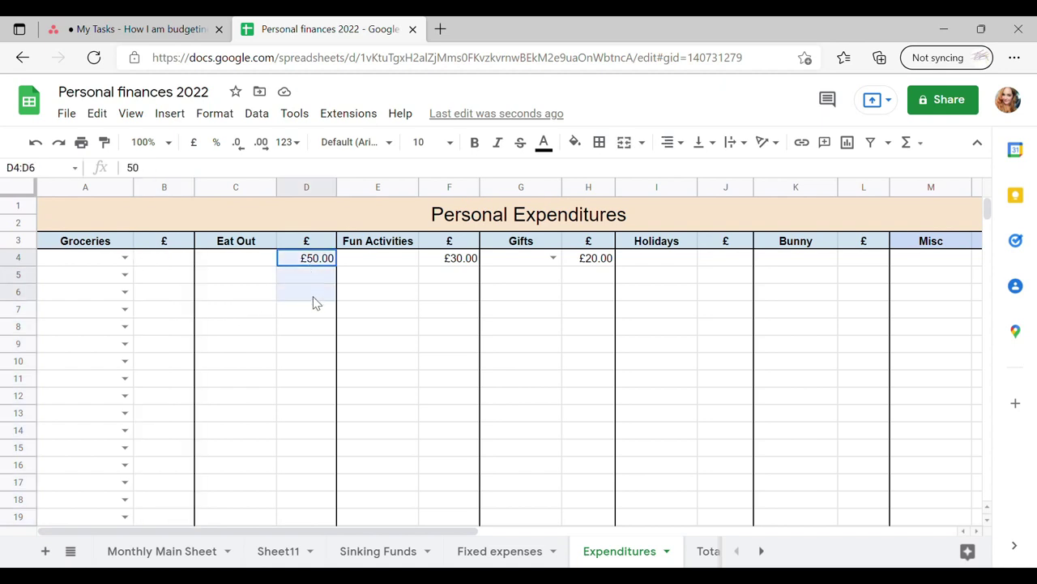
pyautogui.press('Delete')
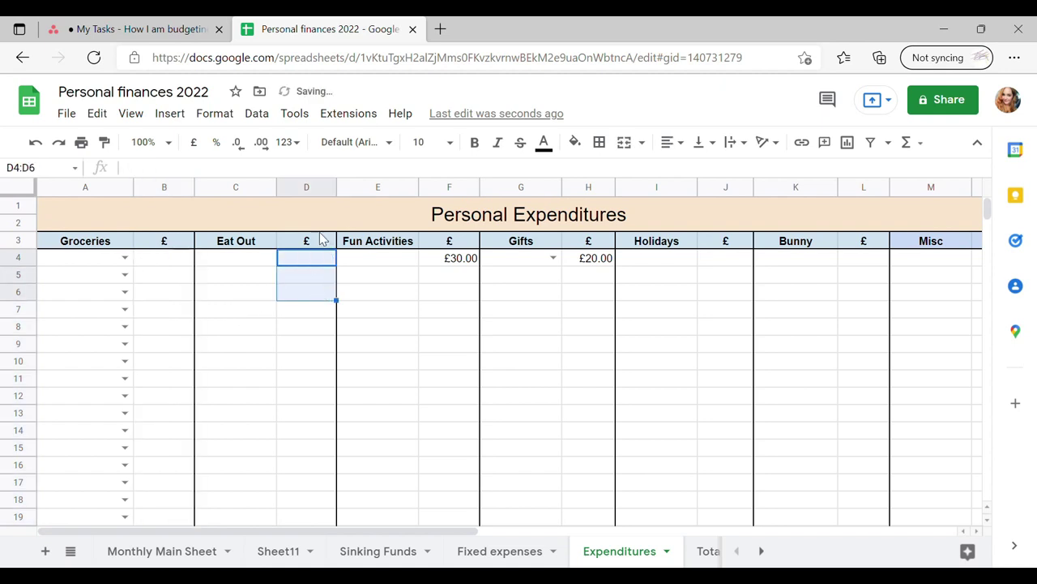
# Clear the Fun Activities and Gifts amounts in row 4 of the Expenditures sheet.
pyautogui.click(227, 258)
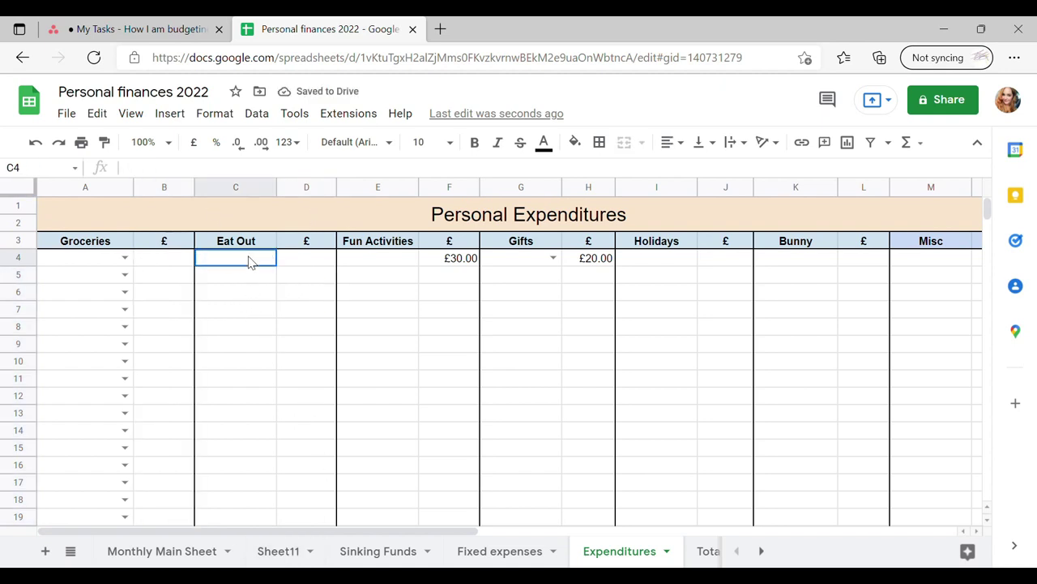
pyautogui.click(306, 261)
pyautogui.click(413, 261)
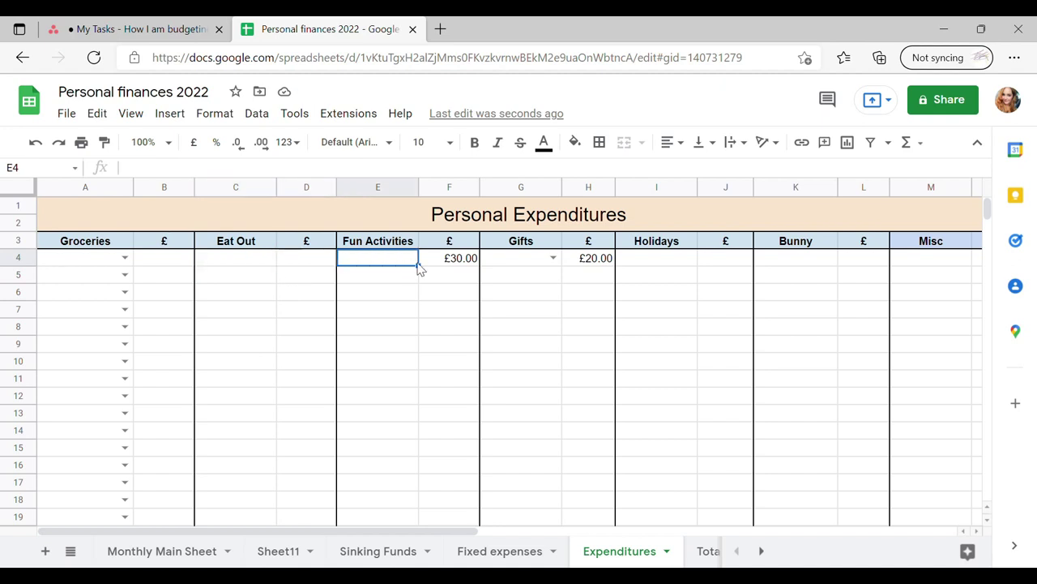
pyautogui.click(469, 257)
pyautogui.press('Delete')
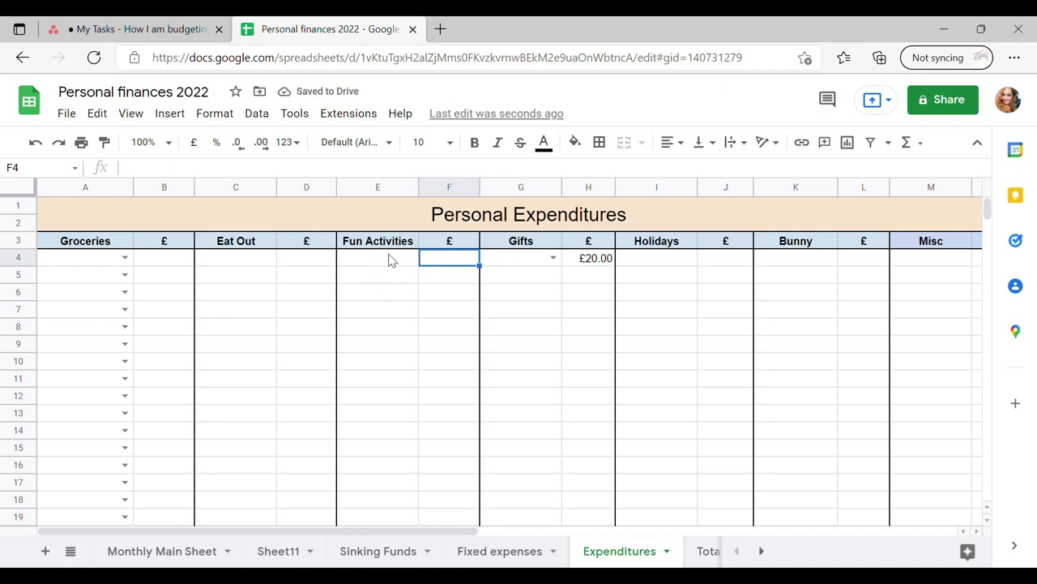
pyautogui.moveTo(389, 259); pyautogui.dragTo(408, 258)
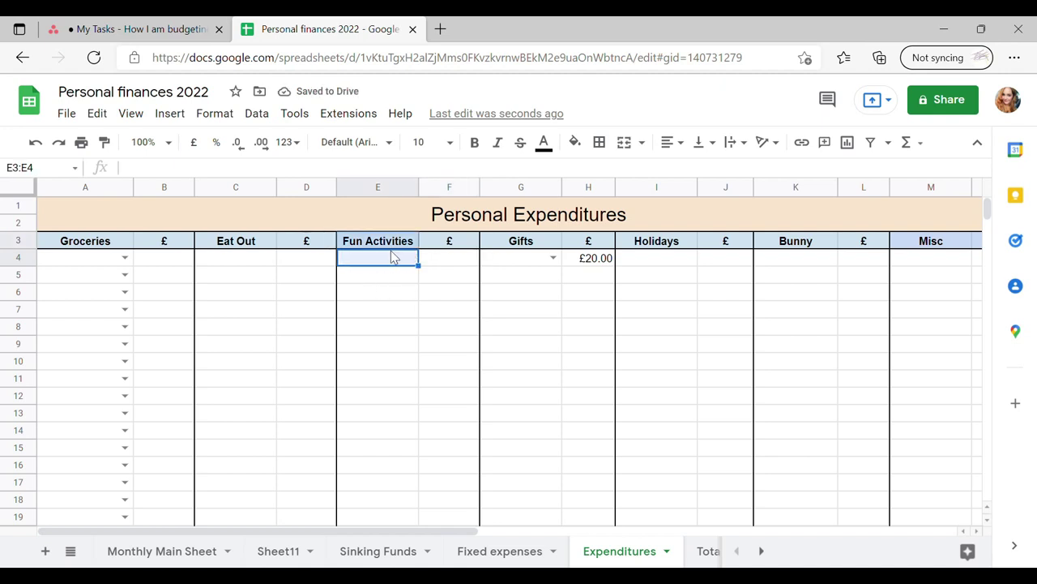
pyautogui.click(383, 276)
pyautogui.moveTo(408, 280); pyautogui.dragTo(404, 410)
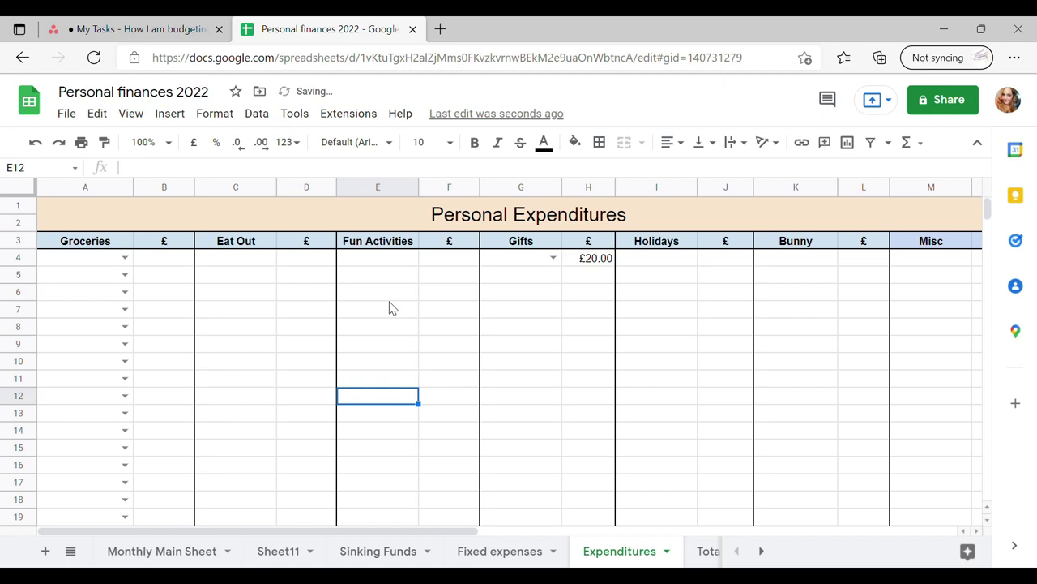
pyautogui.click(606, 261)
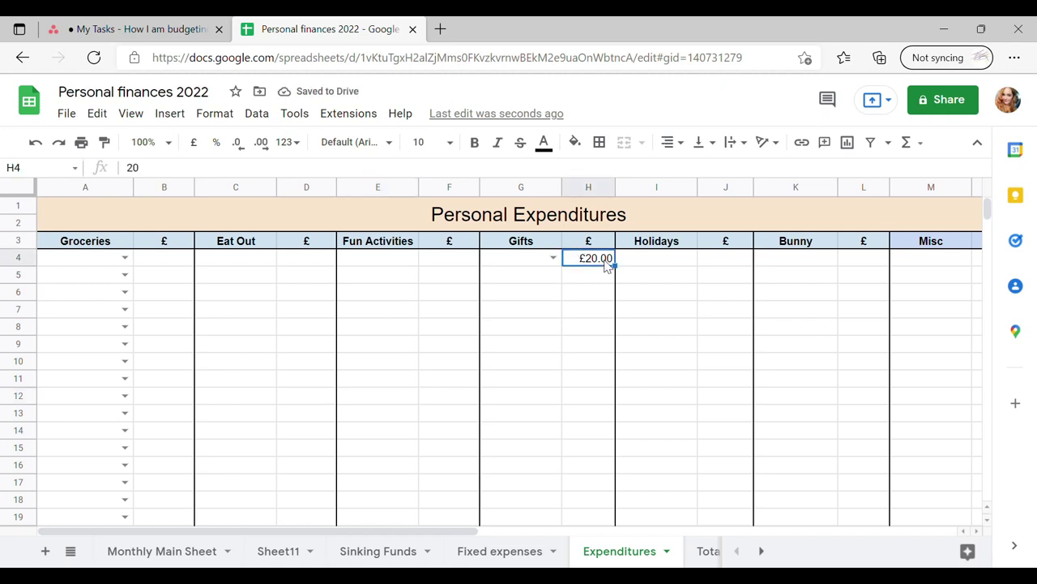
pyautogui.press('Delete')
pyautogui.moveTo(577, 302); pyautogui.dragTo(568, 287)
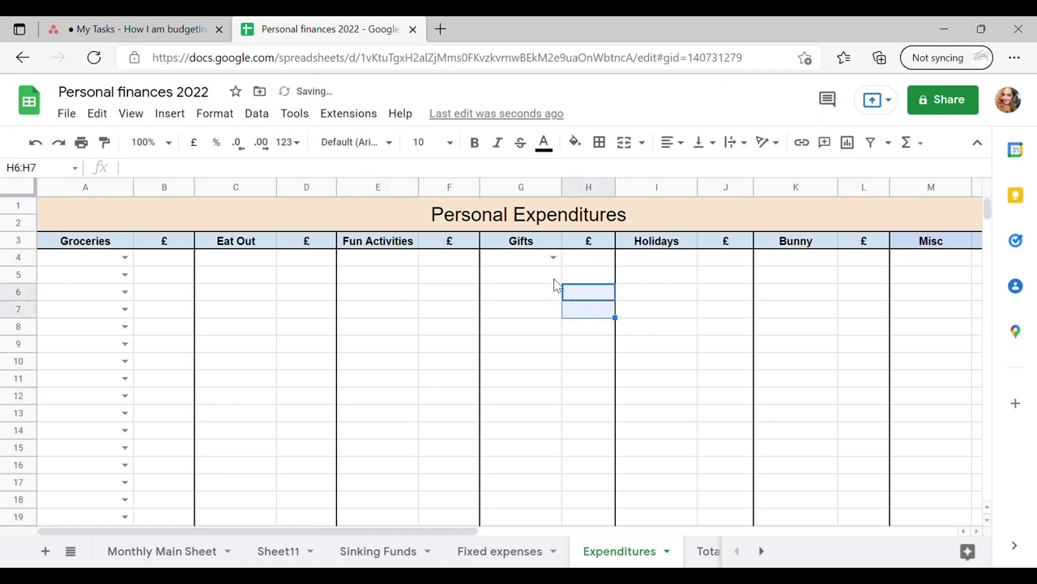
# Review the occasion choices offered in the Gifts column and the rows of the table they cover, leaving the cells blank.
pyautogui.click(552, 257)
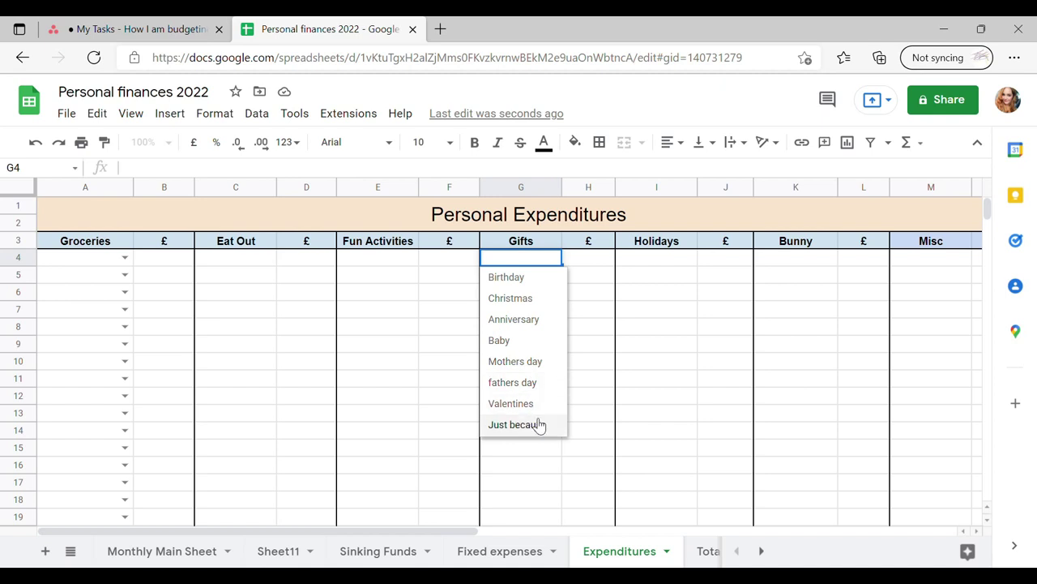
pyautogui.click(632, 362)
pyautogui.doubleClick(557, 261)
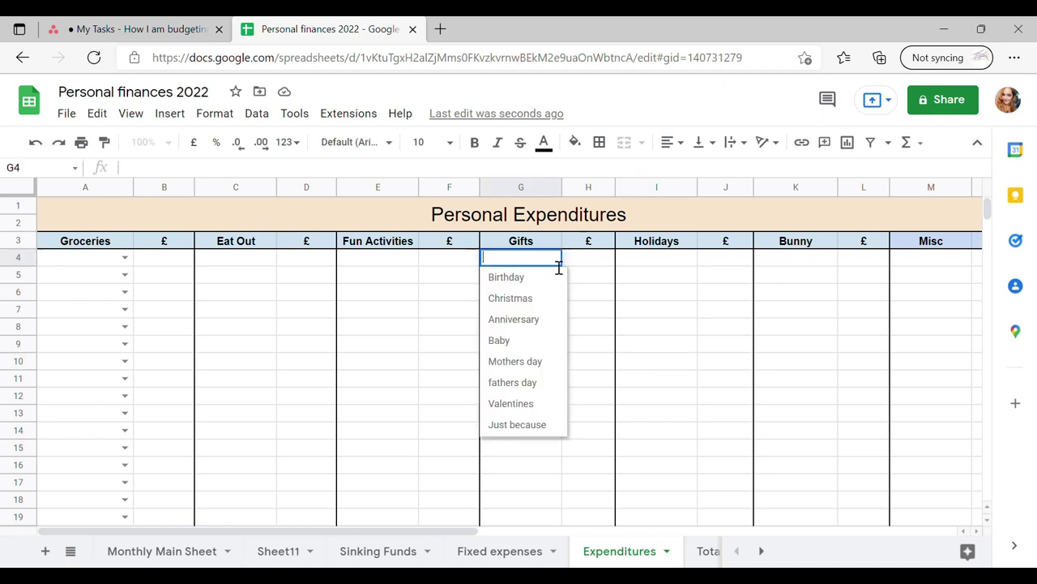
pyautogui.click(569, 264)
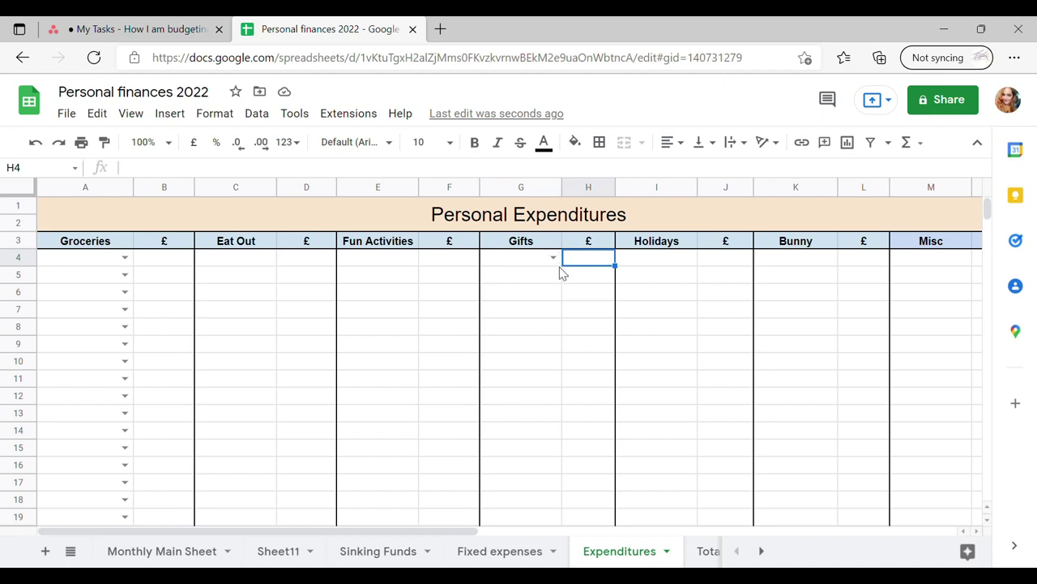
pyautogui.click(542, 262)
pyautogui.moveTo(574, 278); pyautogui.dragTo(541, 499)
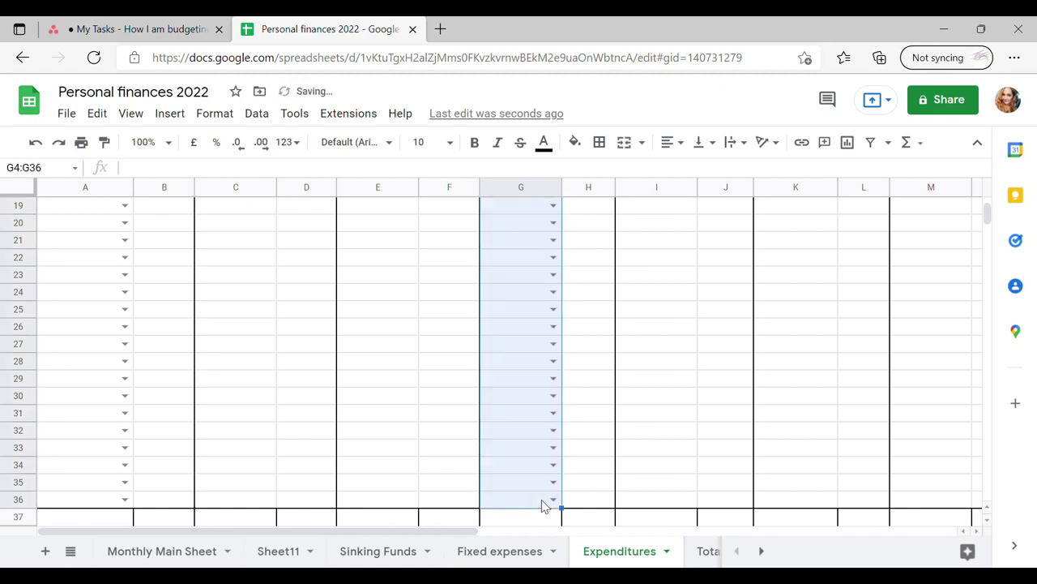
pyautogui.scroll(5, 624, 356)
# Examine the Holidays column and its entry rows on the Expenditures sheet.
pyautogui.click(637, 331)
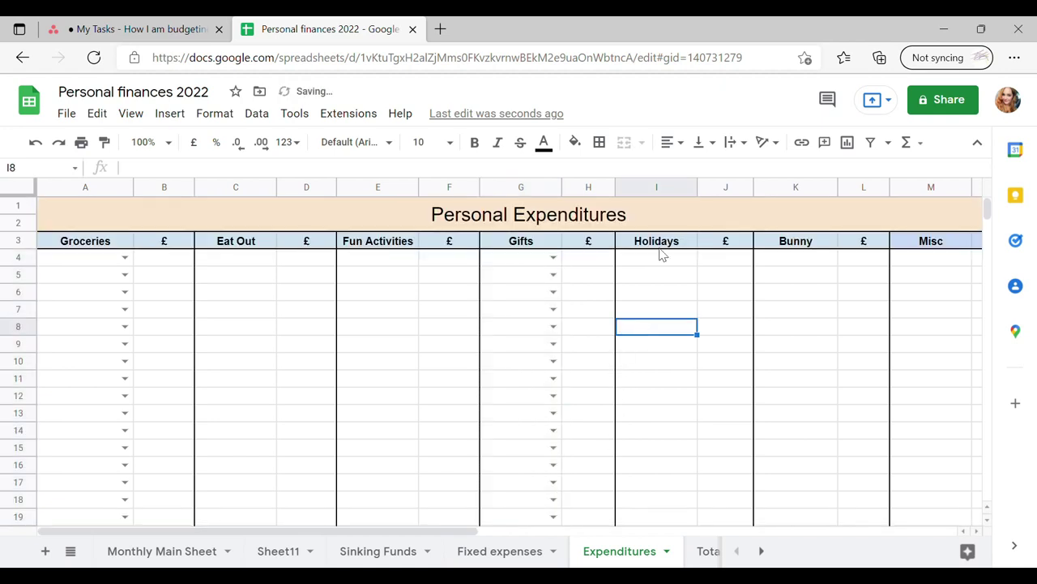
pyautogui.click(673, 245)
pyautogui.click(682, 263)
pyautogui.moveTo(688, 273); pyautogui.dragTo(688, 386)
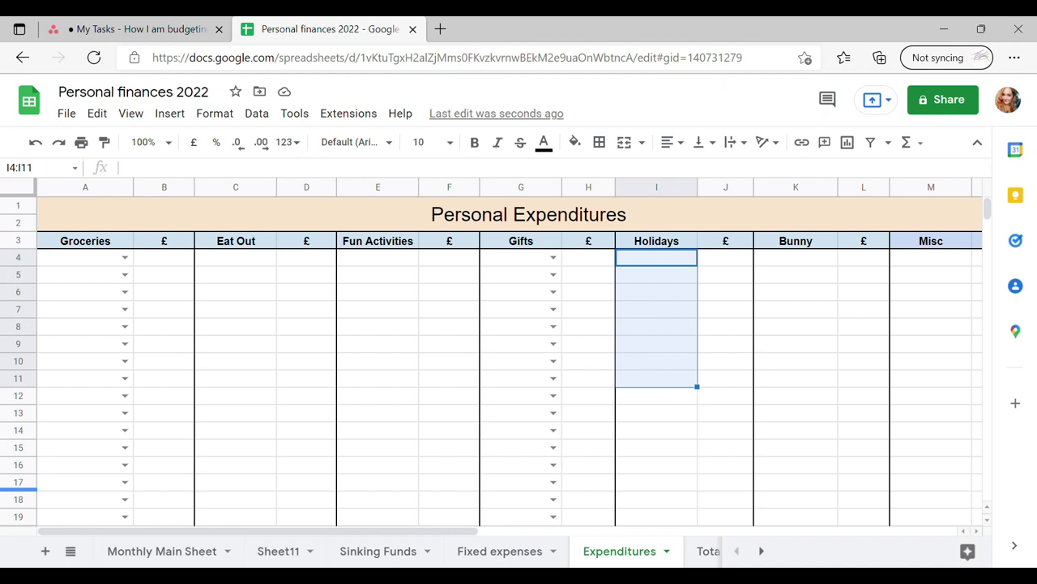
pyautogui.click(637, 265)
pyautogui.hotkey('ctrl', 'c')
pyautogui.press('Escape')
pyautogui.click(679, 279)
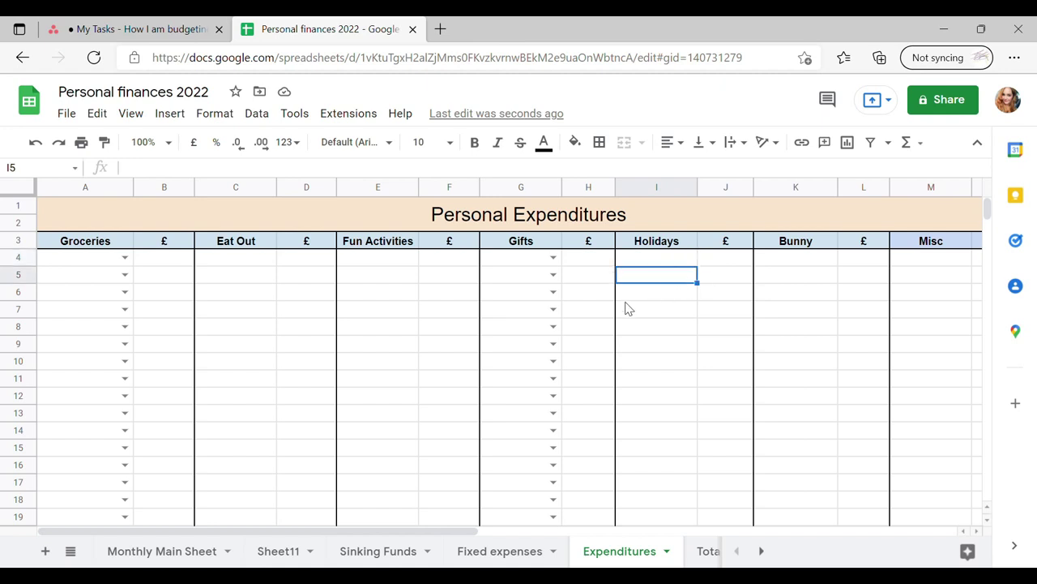
pyautogui.click(654, 258)
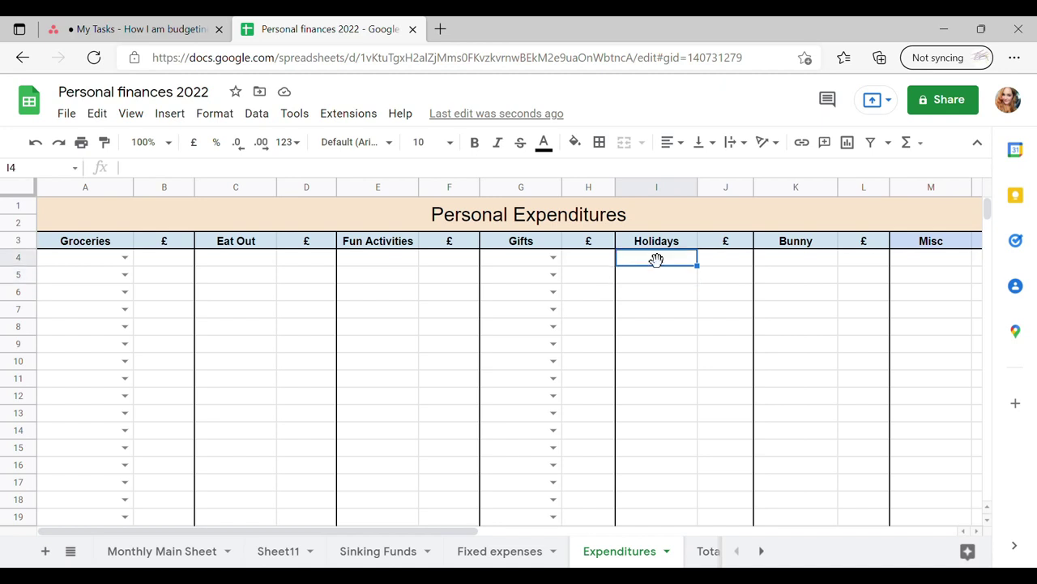
pyautogui.moveTo(708, 278); pyautogui.dragTo(698, 372)
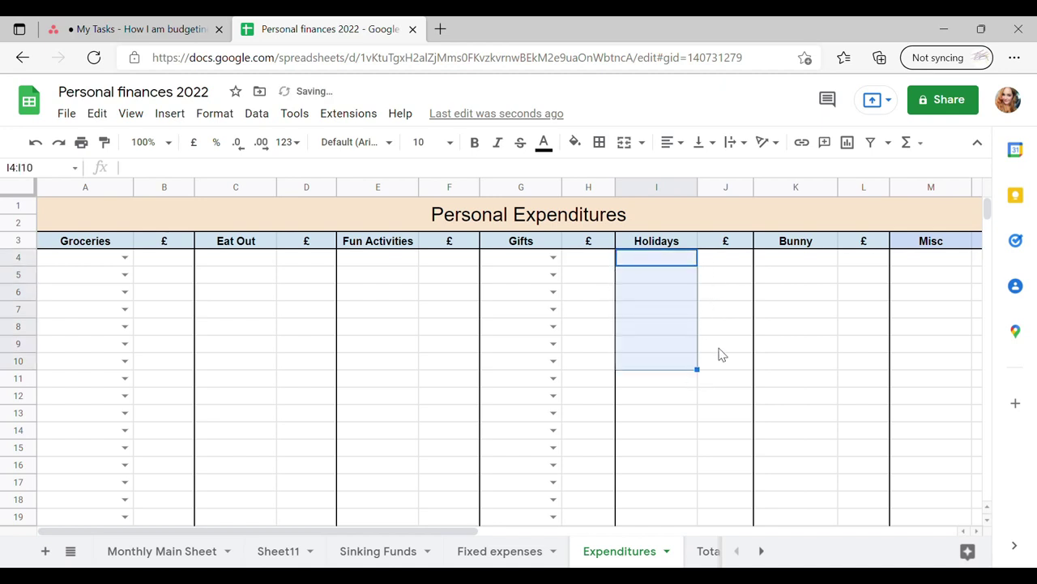
pyautogui.click(640, 308)
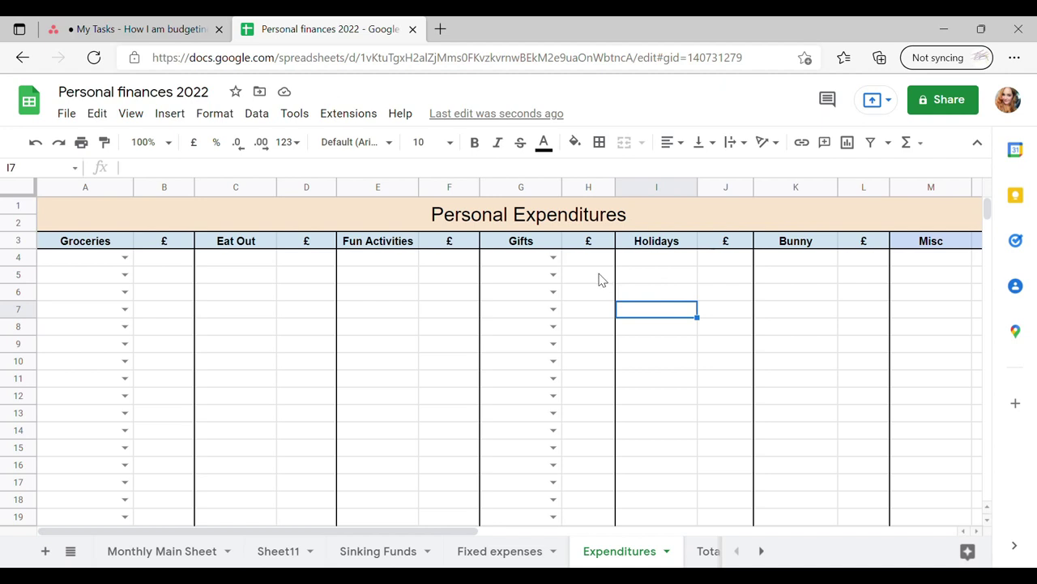
# Examine the Bunny and Misc columns and their entry rows on the Expenditures sheet.
pyautogui.moveTo(808, 265); pyautogui.dragTo(825, 477)
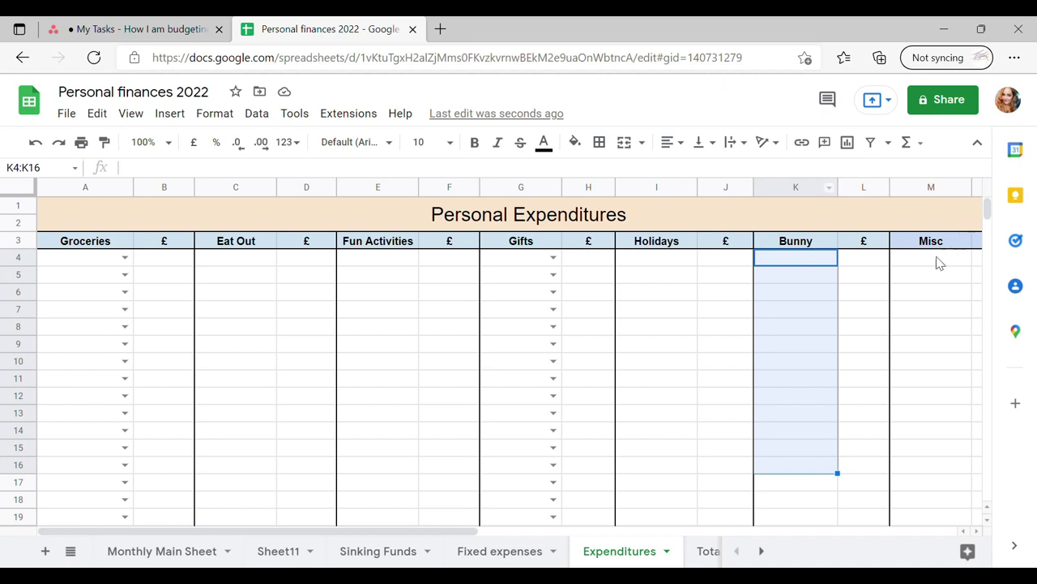
pyautogui.click(843, 354)
pyautogui.moveTo(825, 260); pyautogui.dragTo(830, 484)
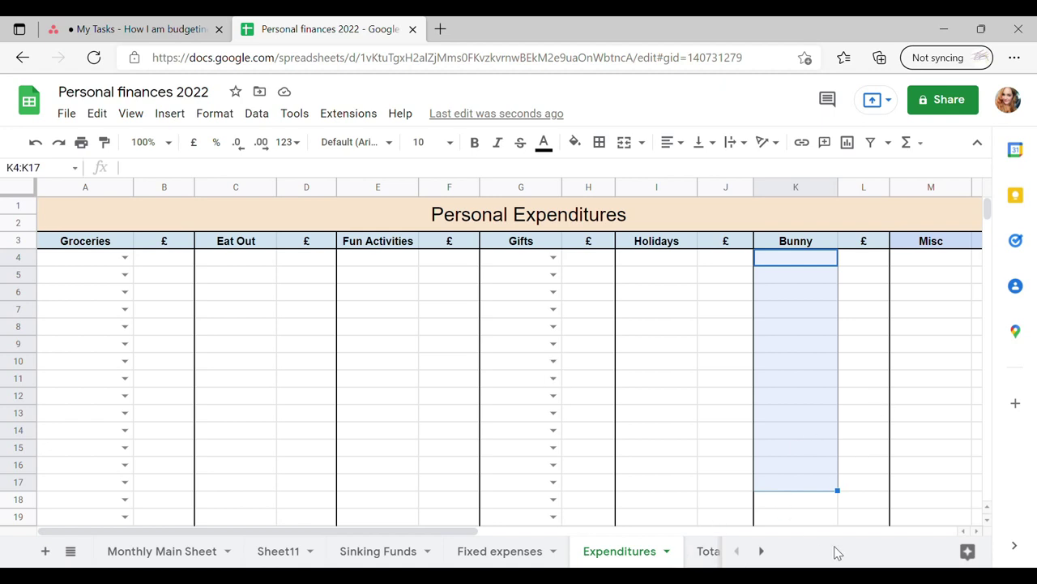
pyautogui.moveTo(415, 527); pyautogui.dragTo(496, 529)
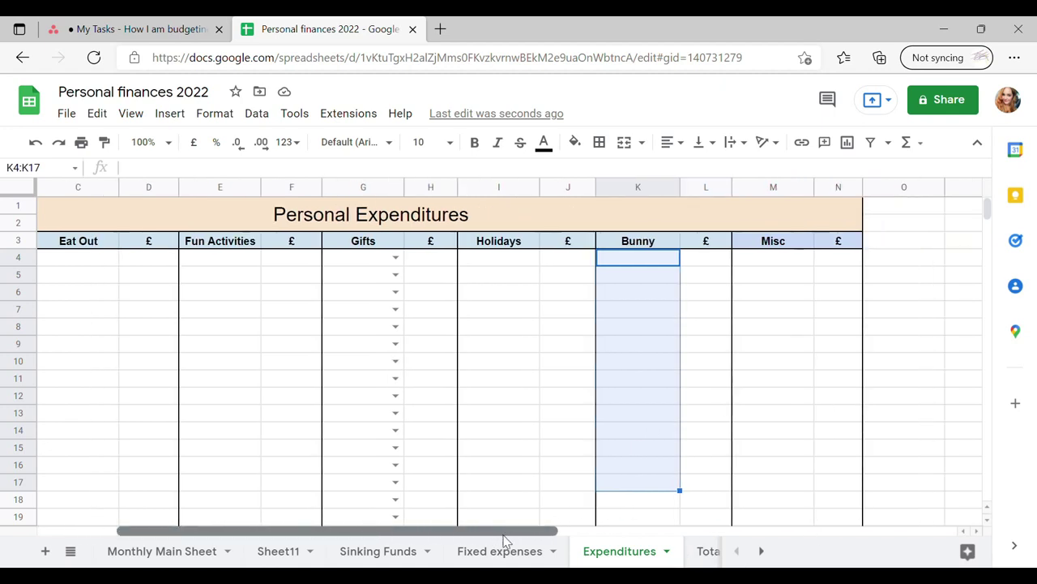
pyautogui.moveTo(778, 262); pyautogui.dragTo(791, 478)
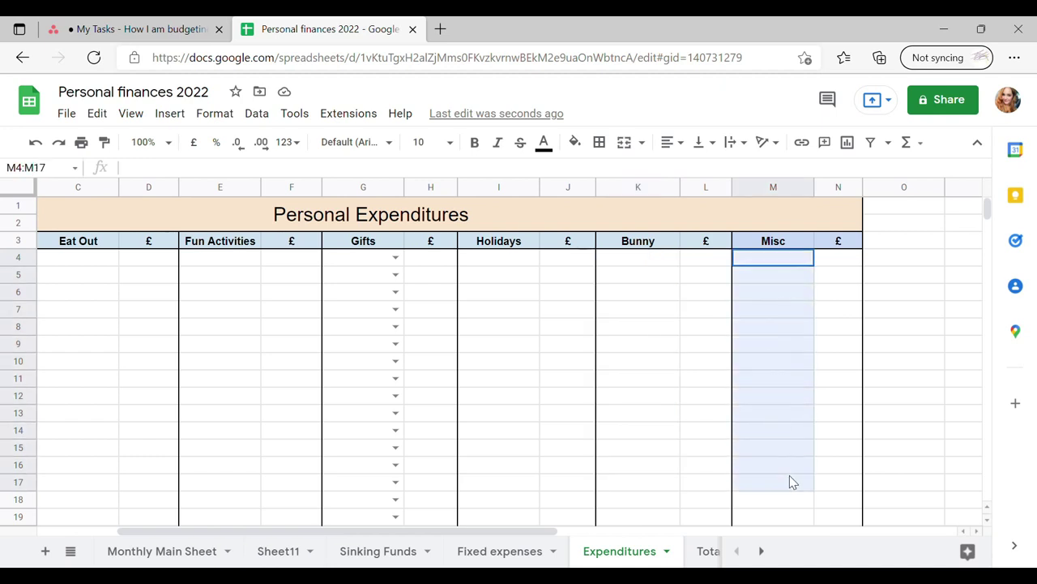
pyautogui.click(799, 296)
pyautogui.click(796, 326)
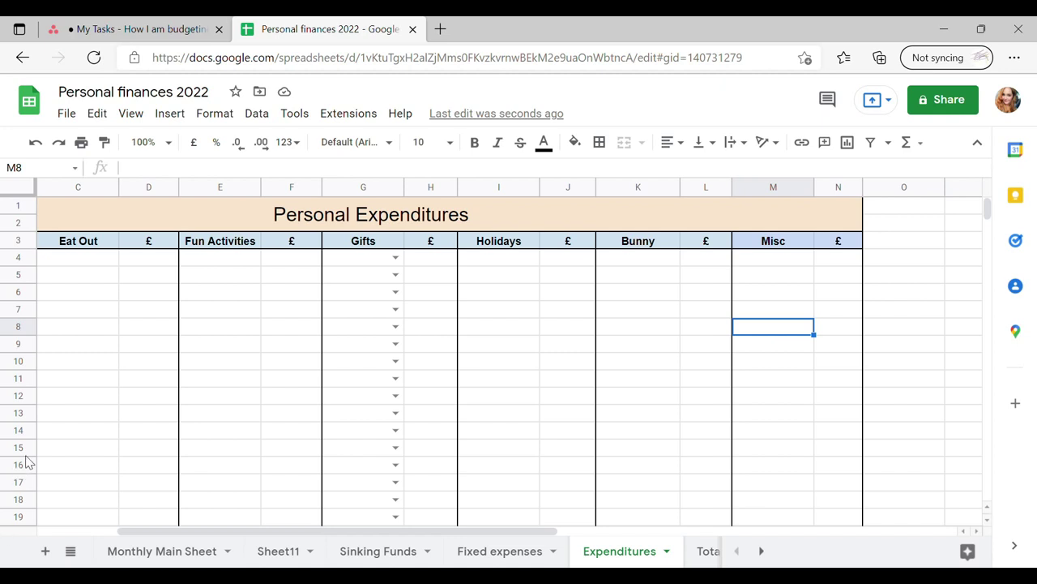
pyautogui.click(782, 260)
pyautogui.moveTo(785, 280); pyautogui.dragTo(771, 365)
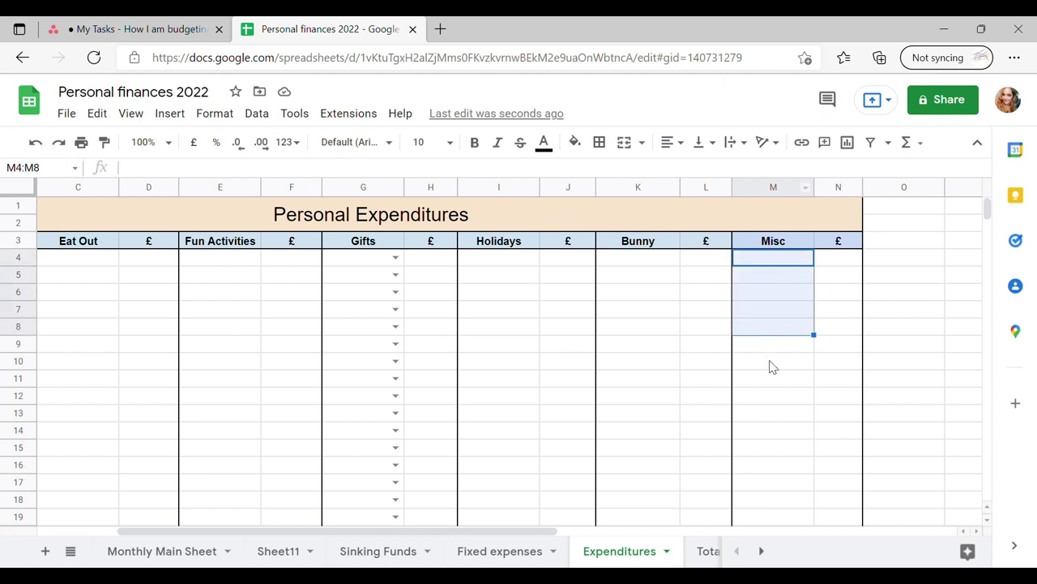
pyautogui.click(770, 383)
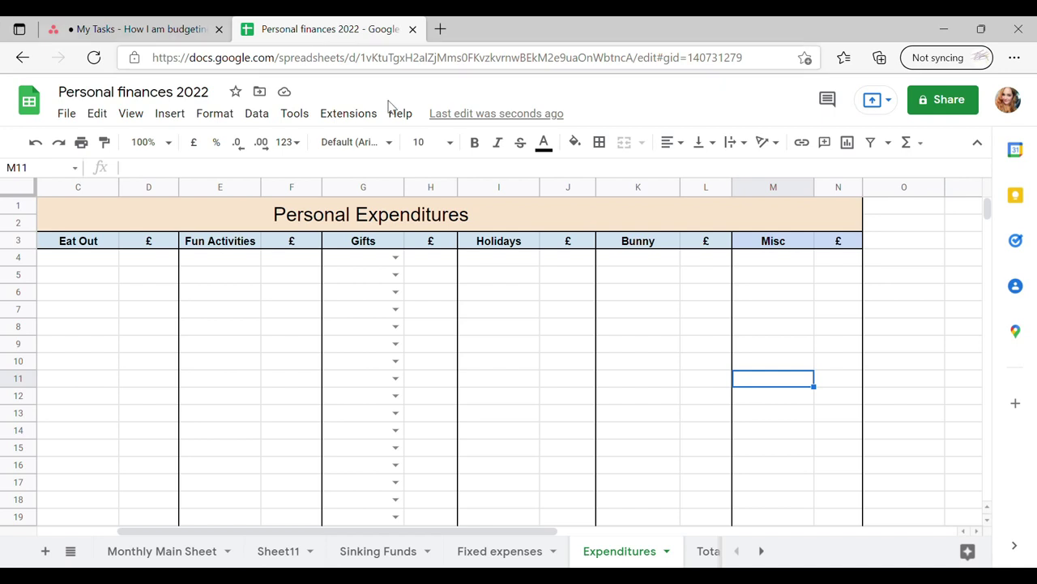
pyautogui.moveTo(758, 276); pyautogui.dragTo(764, 341)
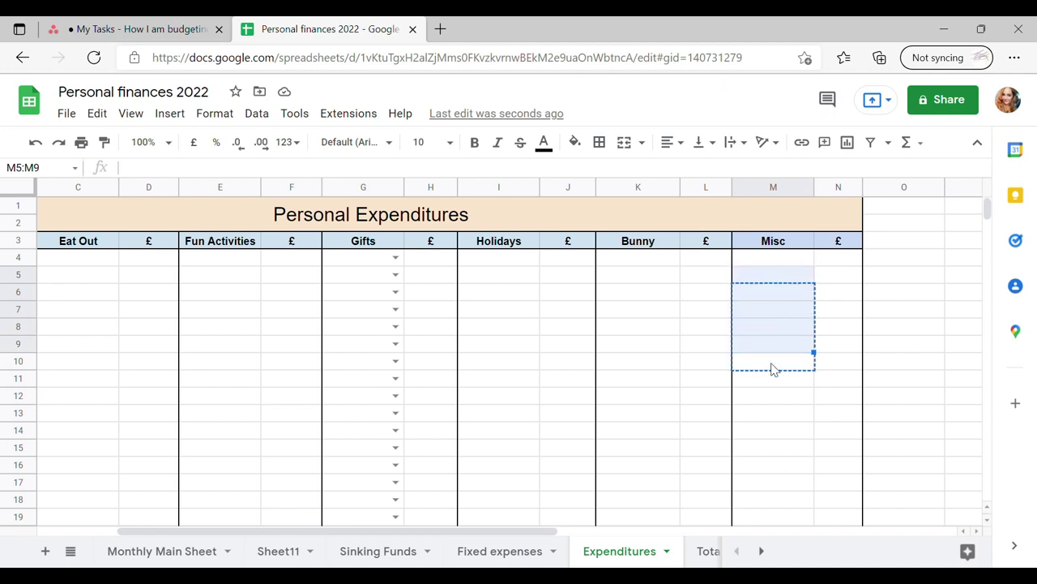
# Examine the monthly Mortgage and car columns for January to December on the Total Debt sheet.
pyautogui.click(709, 551)
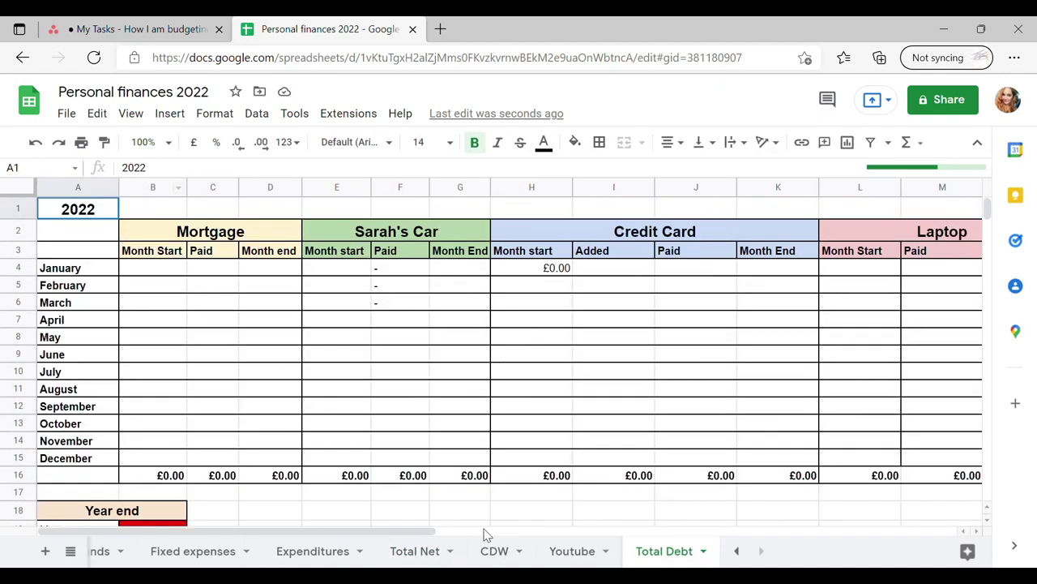
pyautogui.moveTo(151, 272); pyautogui.dragTo(274, 467)
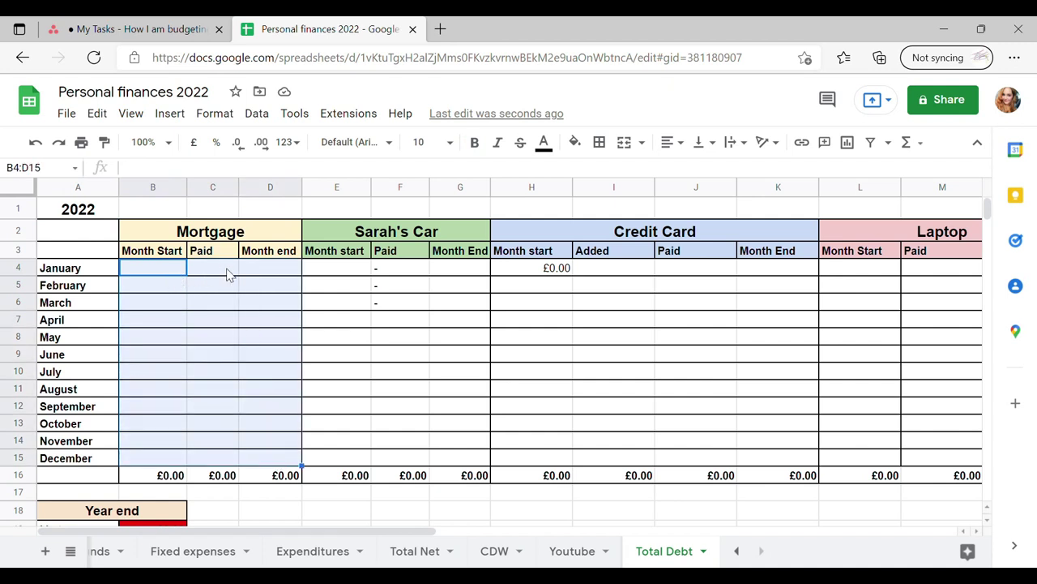
pyautogui.click(296, 274)
pyautogui.click(324, 274)
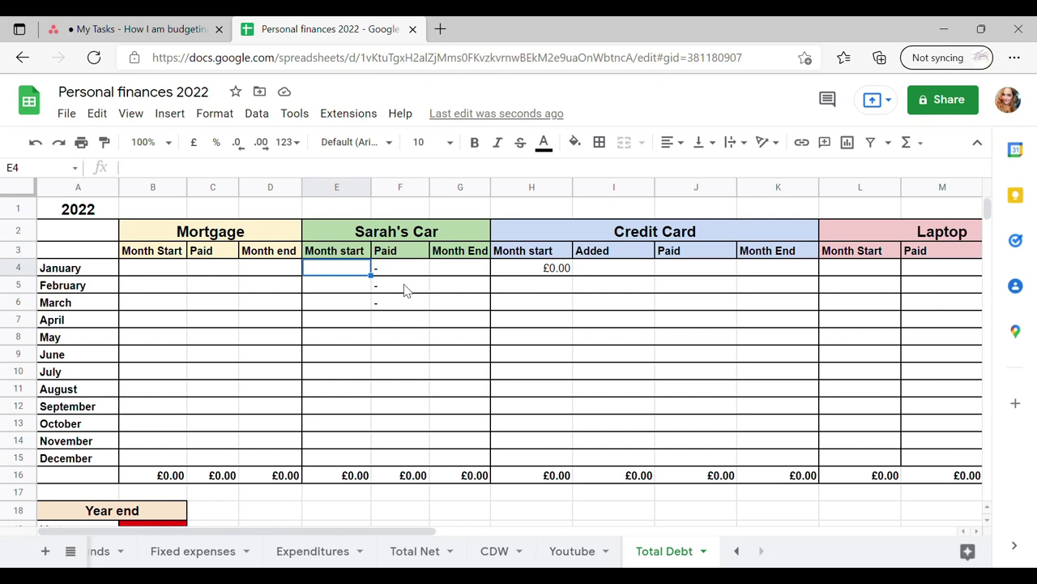
pyautogui.moveTo(364, 276); pyautogui.dragTo(475, 459)
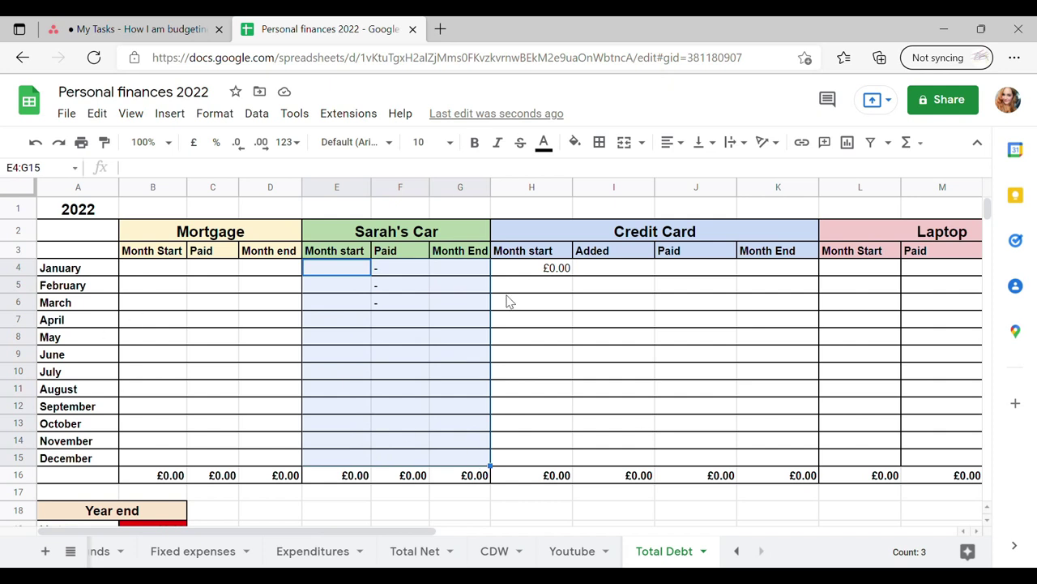
# Examine the Credit Card and Laptop columns and the Year end summary table on the Total Debt sheet.
pyautogui.click(528, 272)
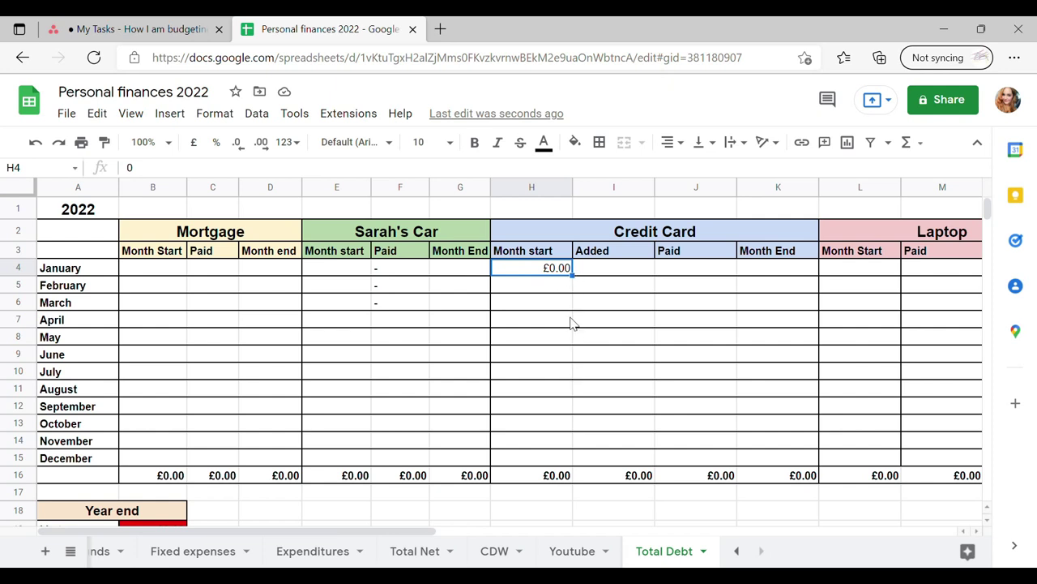
pyautogui.hscroll(1, 874, 275)
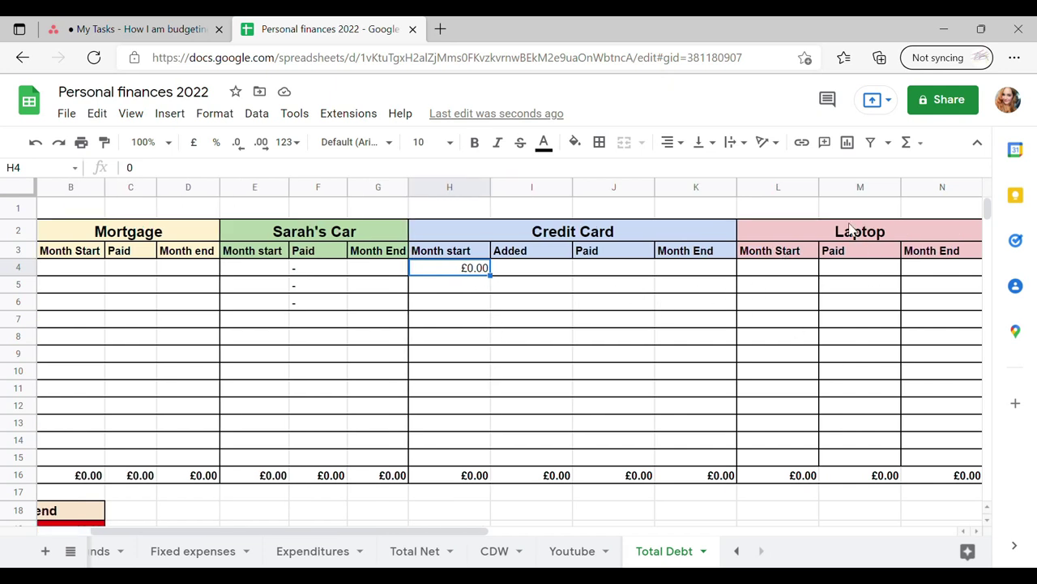
pyautogui.moveTo(775, 267); pyautogui.dragTo(958, 459)
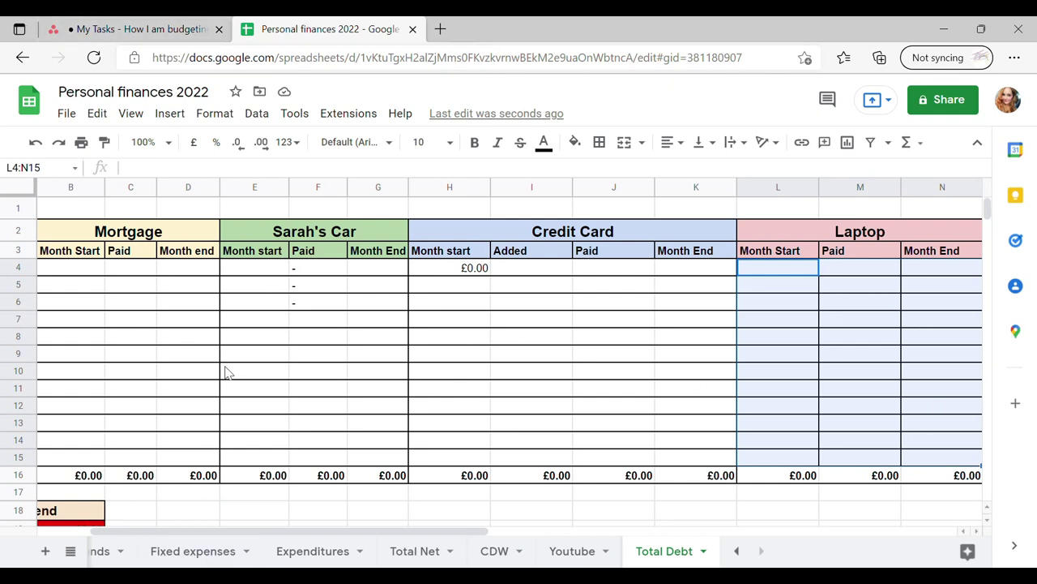
pyautogui.scroll(-1, 225, 370)
pyautogui.hscroll(-1, 271, 505)
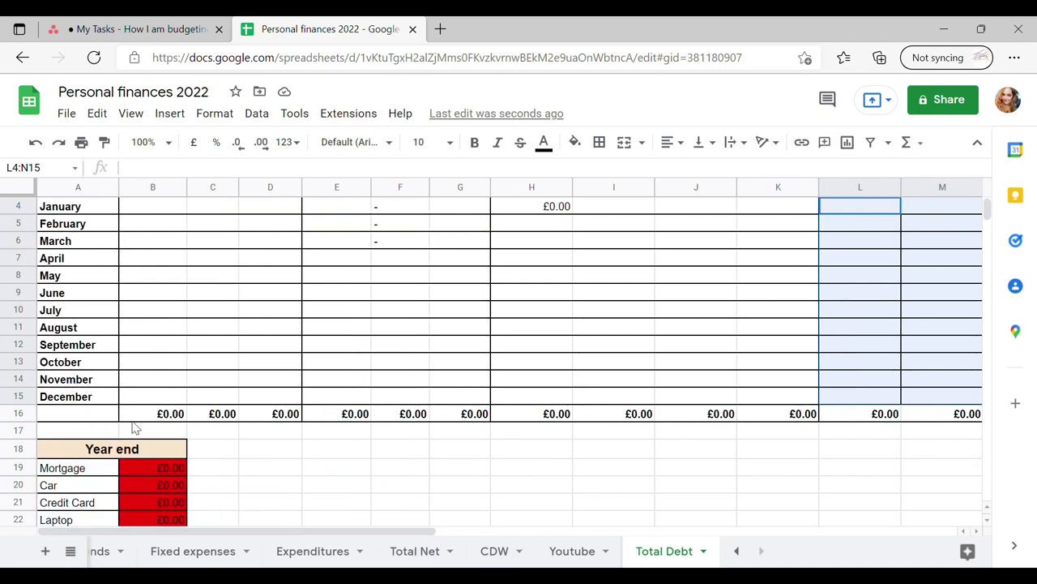
pyautogui.scroll(-2, 134, 428)
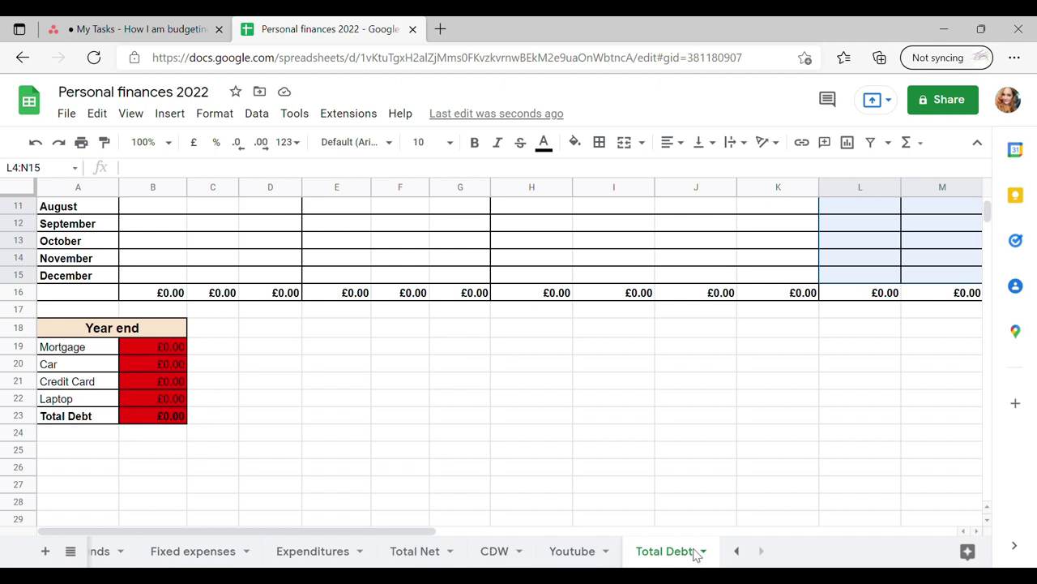
# Examine the 2020-2021 Income and Expenses tables on the CDW sheet.
pyautogui.click(496, 549)
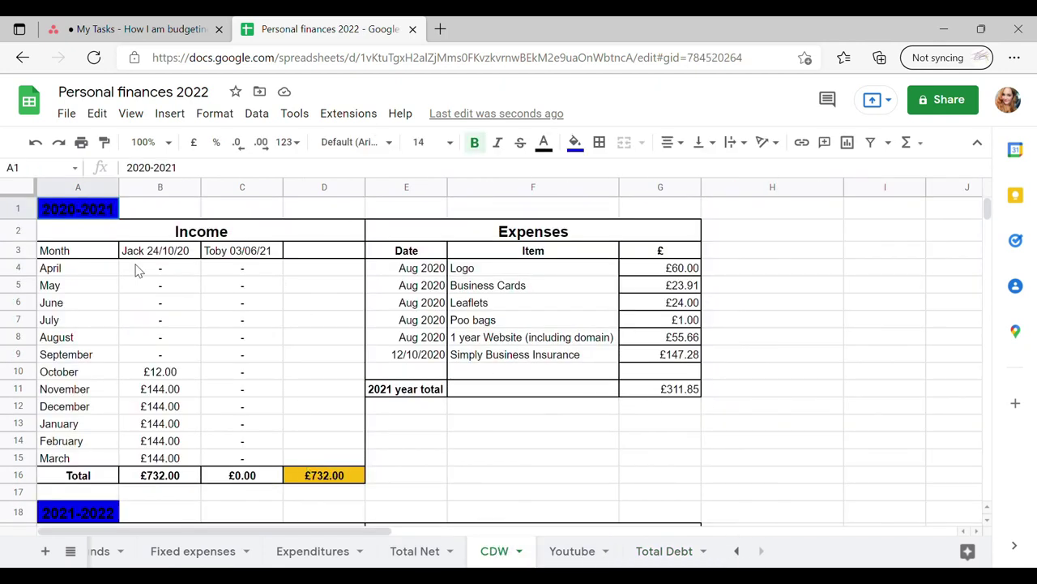
pyautogui.click(88, 231)
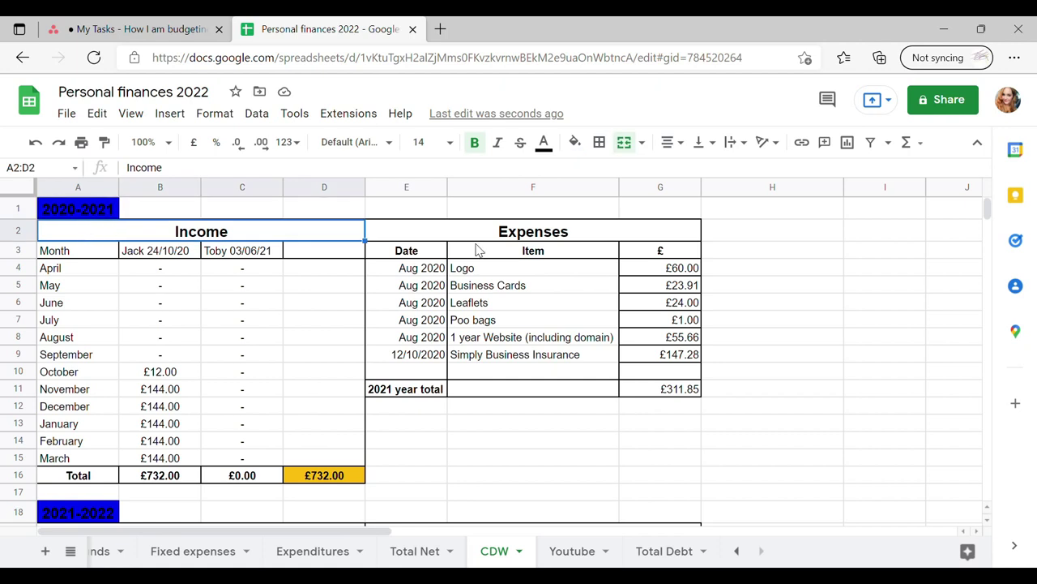
pyautogui.click(523, 235)
pyautogui.scroll(-5, 260, 357)
pyautogui.scroll(5, 271, 344)
pyautogui.scroll(-5, 247, 324)
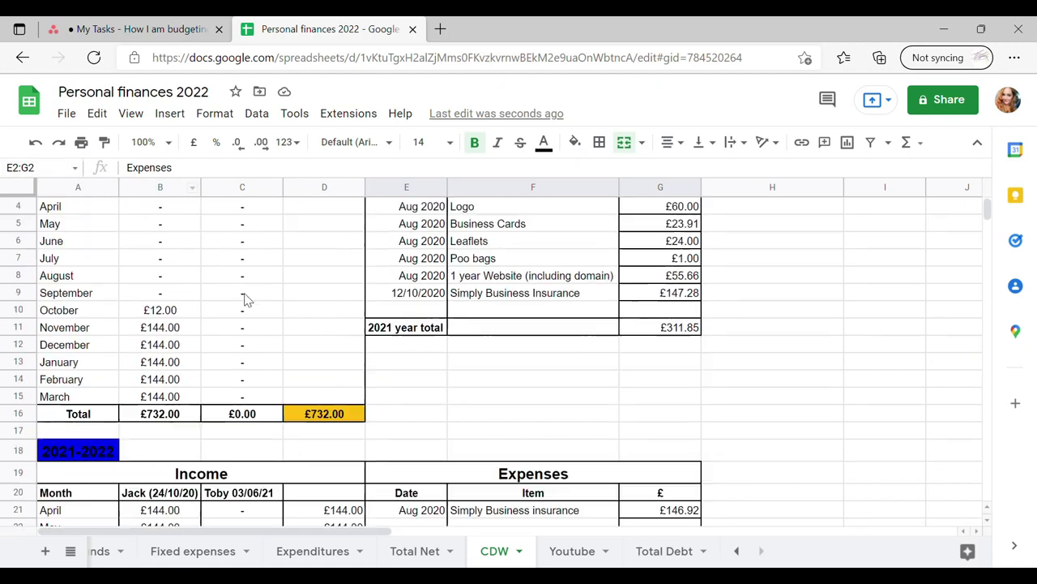
# Examine the 2021-2022 monthly income rows and their Total row on the CDW sheet.
pyautogui.moveTo(417, 453); pyautogui.dragTo(173, 293)
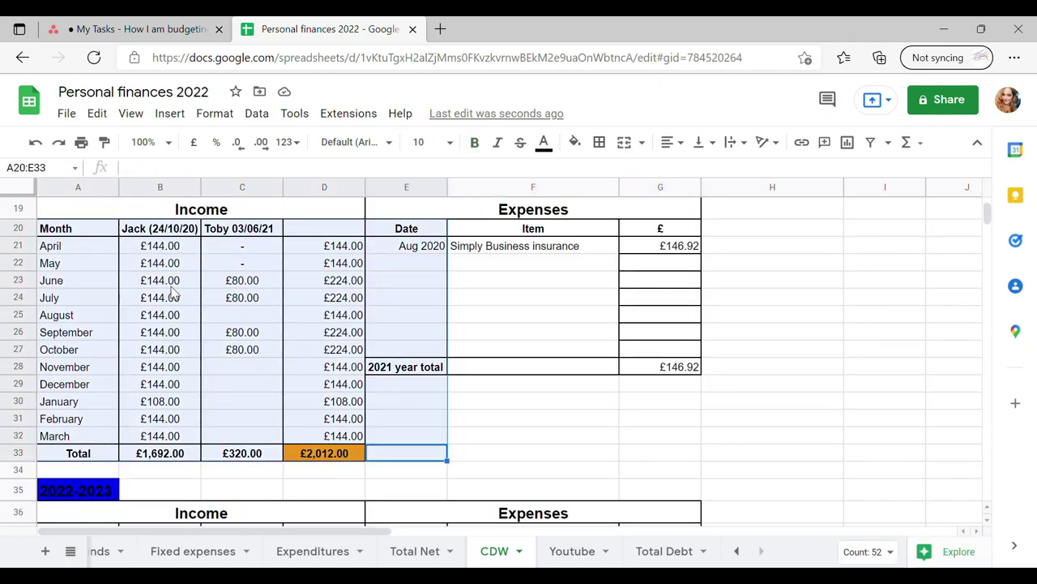
pyautogui.click(445, 440)
pyautogui.moveTo(514, 454); pyautogui.dragTo(144, 316)
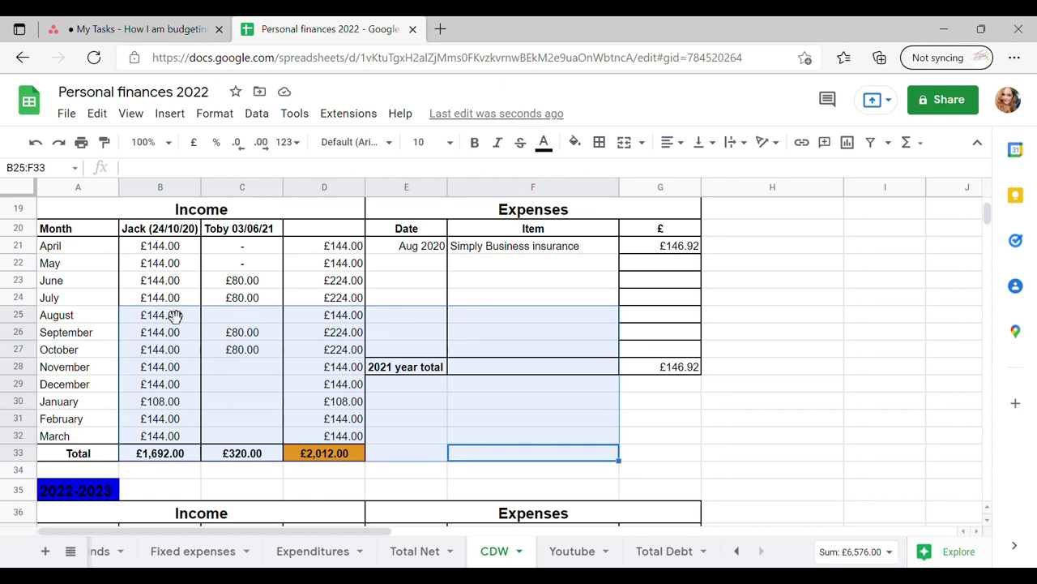
pyautogui.click(442, 418)
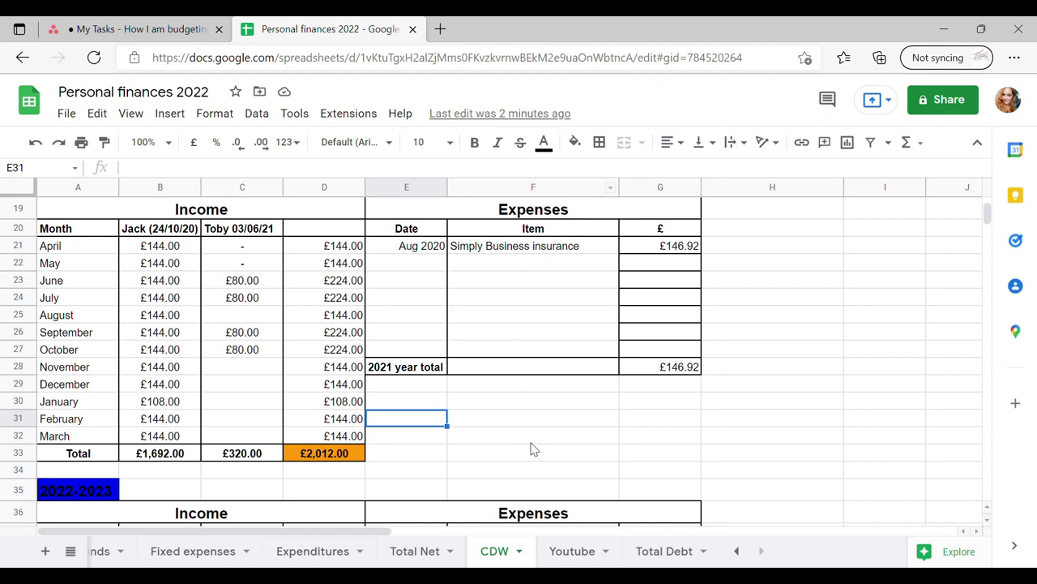
# Review the listed business expense items for 2020-2021 and 2021-2022 on the CDW sheet.
pyautogui.scroll(5, 573, 423)
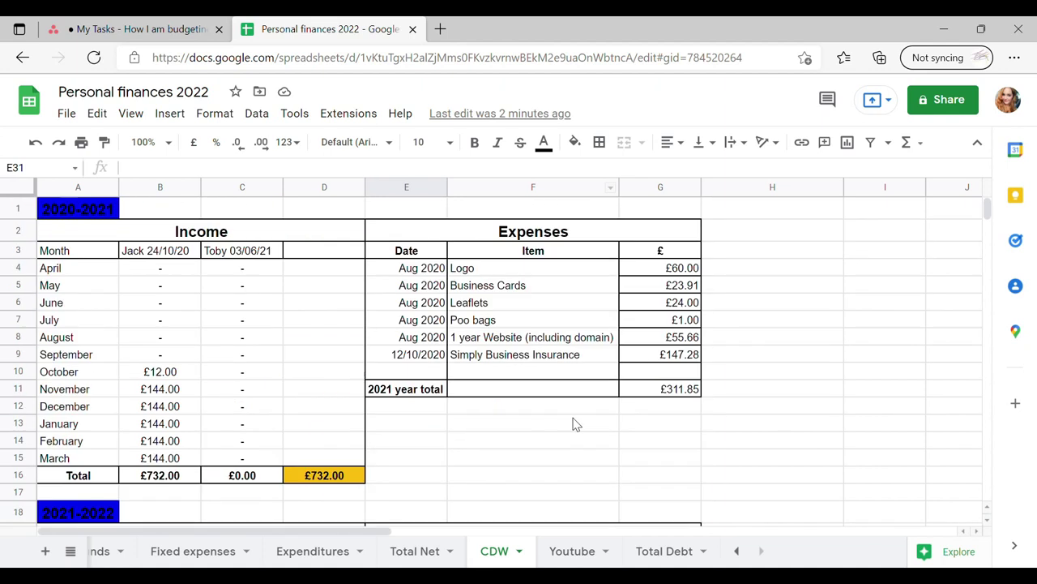
pyautogui.click(480, 324)
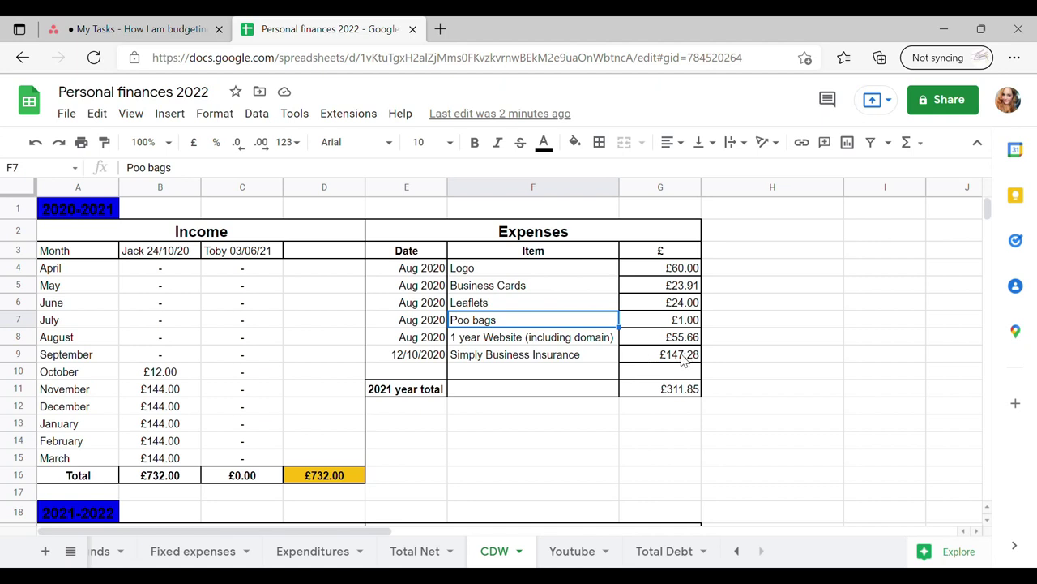
pyautogui.scroll(-3, 678, 363)
pyautogui.scroll(-5, 613, 314)
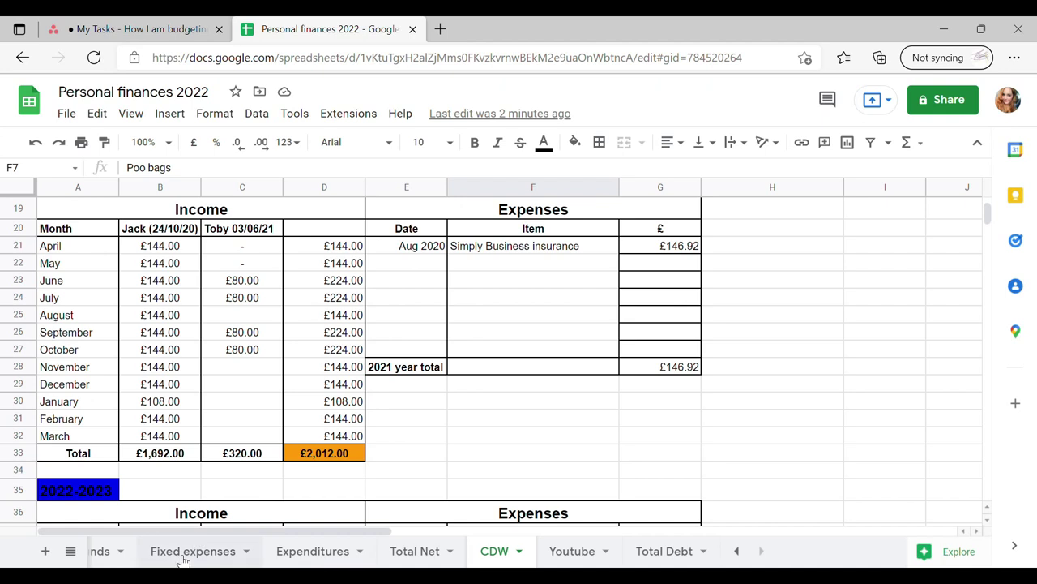
# Return to the Monthly Main Sheet and inspect the first amount in January's Income section.
pyautogui.click(736, 550)
pyautogui.click(382, 559)
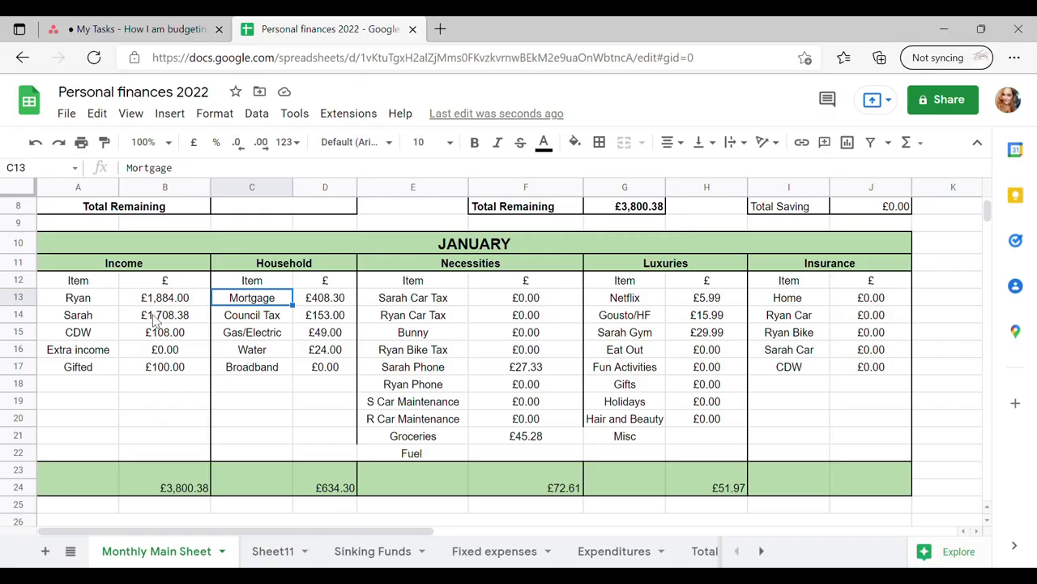
pyautogui.click(165, 305)
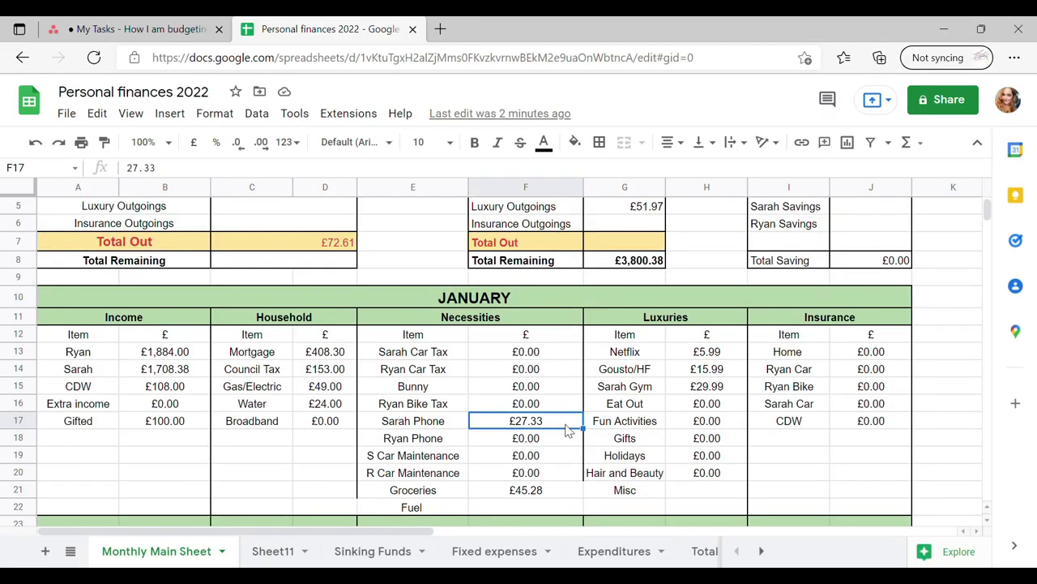
# Inspect the January Necessities amounts and formulas in cells F18 to F22, from the phone bill down to Fuel.
pyautogui.click(552, 445)
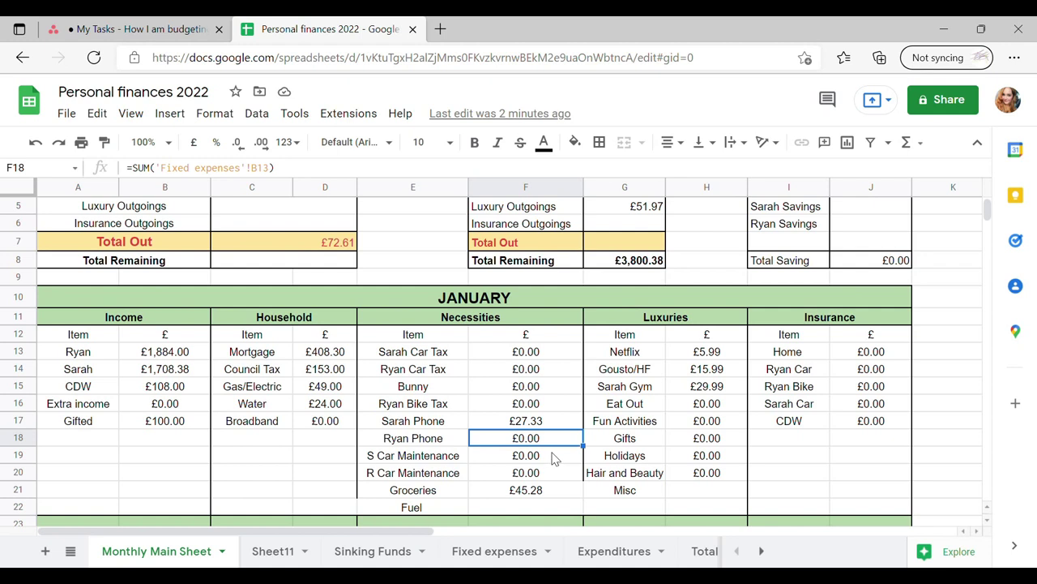
pyautogui.click(554, 459)
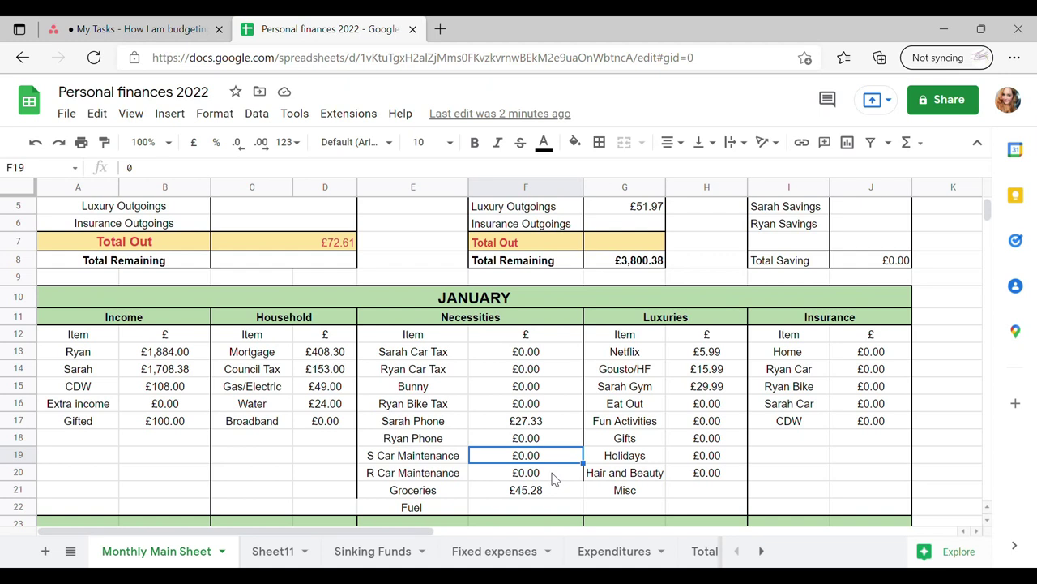
pyautogui.click(554, 477)
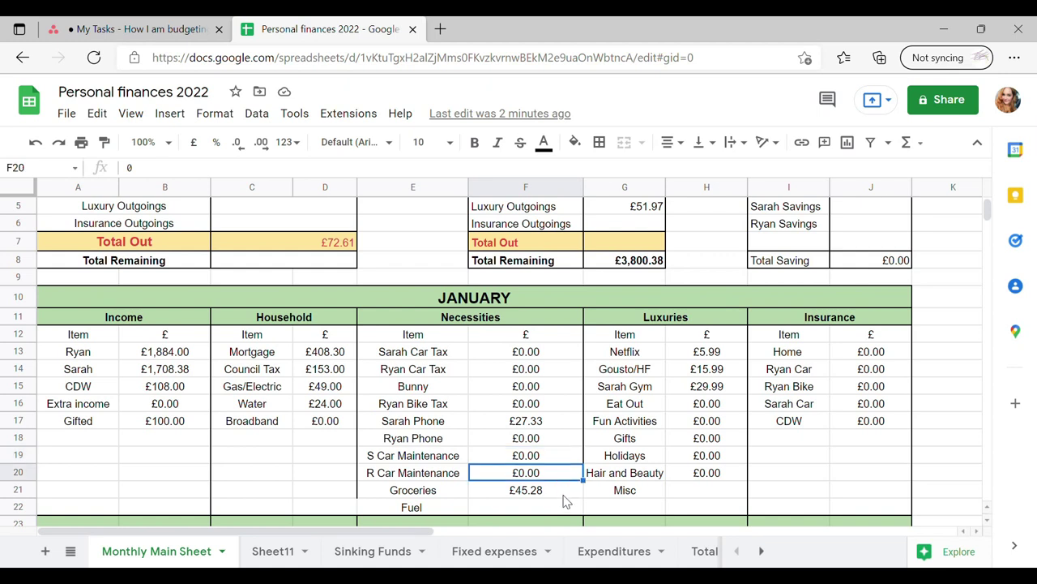
pyautogui.click(565, 496)
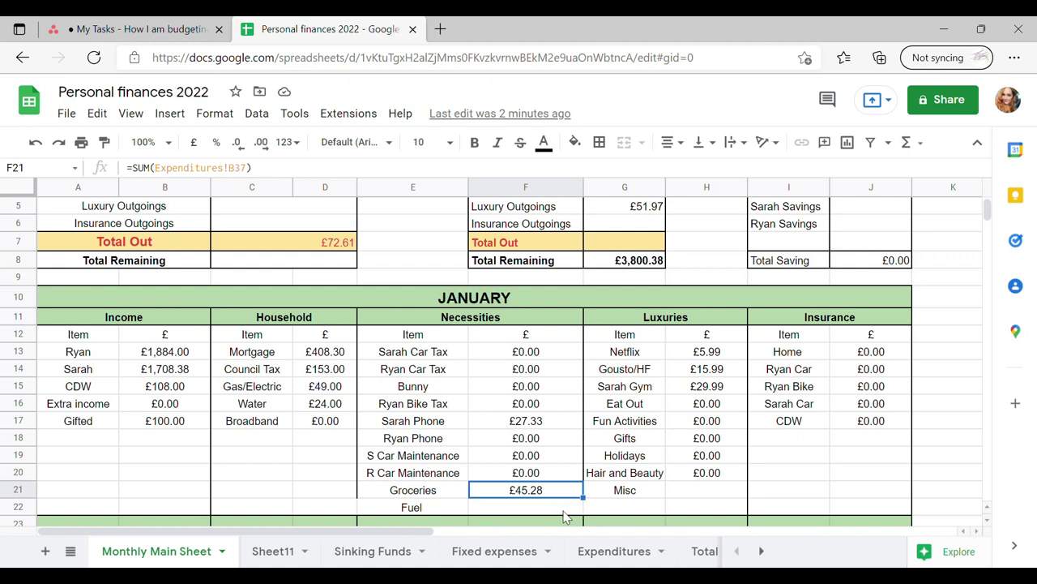
pyautogui.click(568, 508)
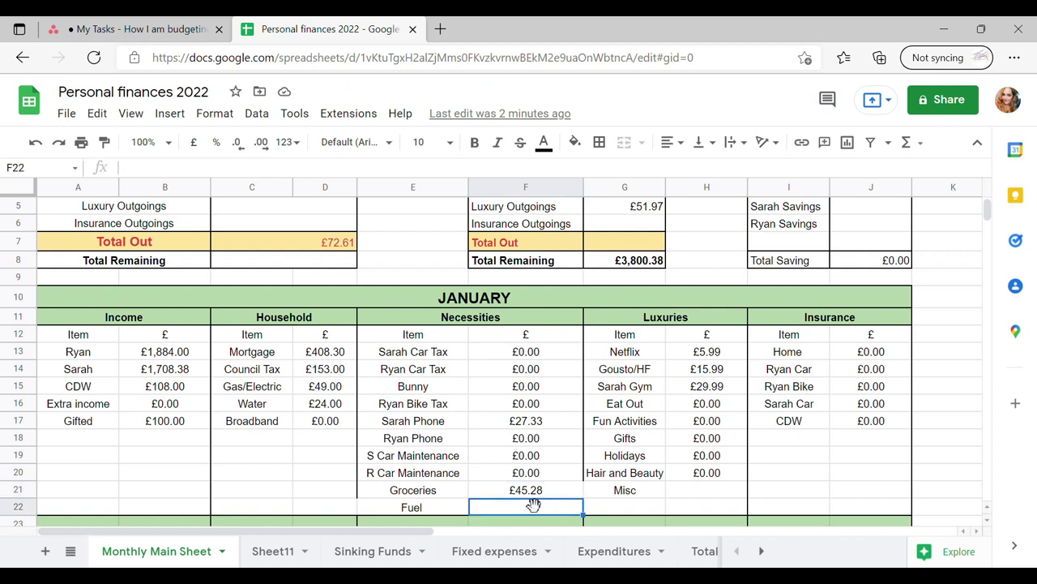
# Add a left border to cells G21:G22, separating the Fuel and Groceries rows from the Luxuries section in January.
pyautogui.moveTo(419, 508); pyautogui.dragTo(499, 517)
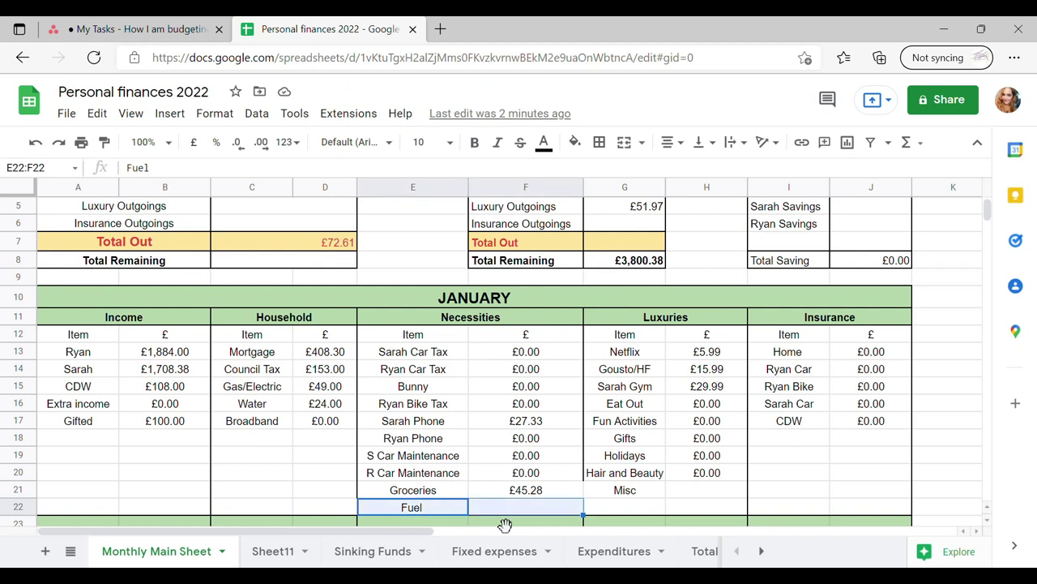
pyautogui.click(391, 514)
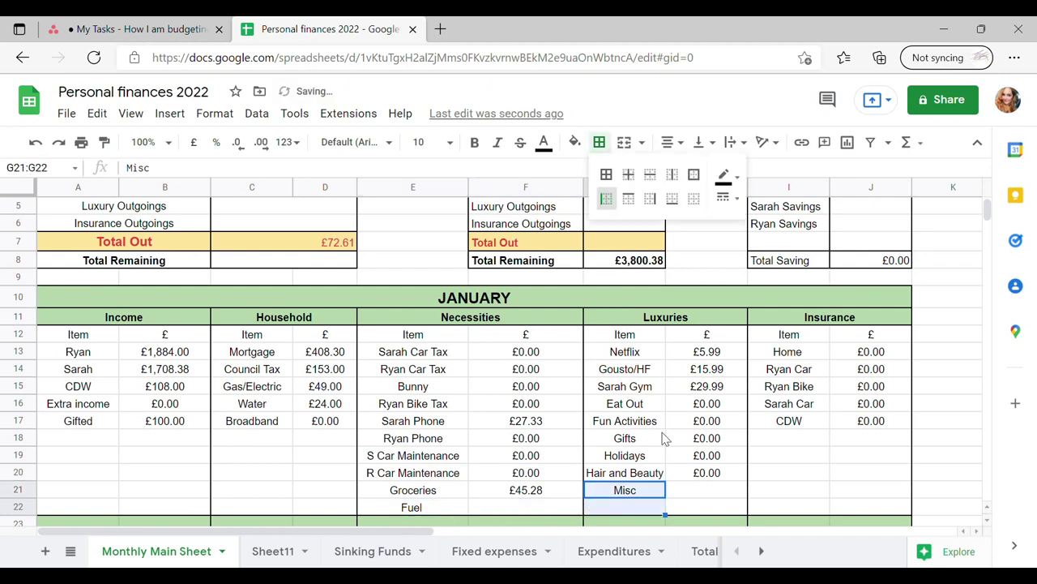
pyautogui.click(663, 439)
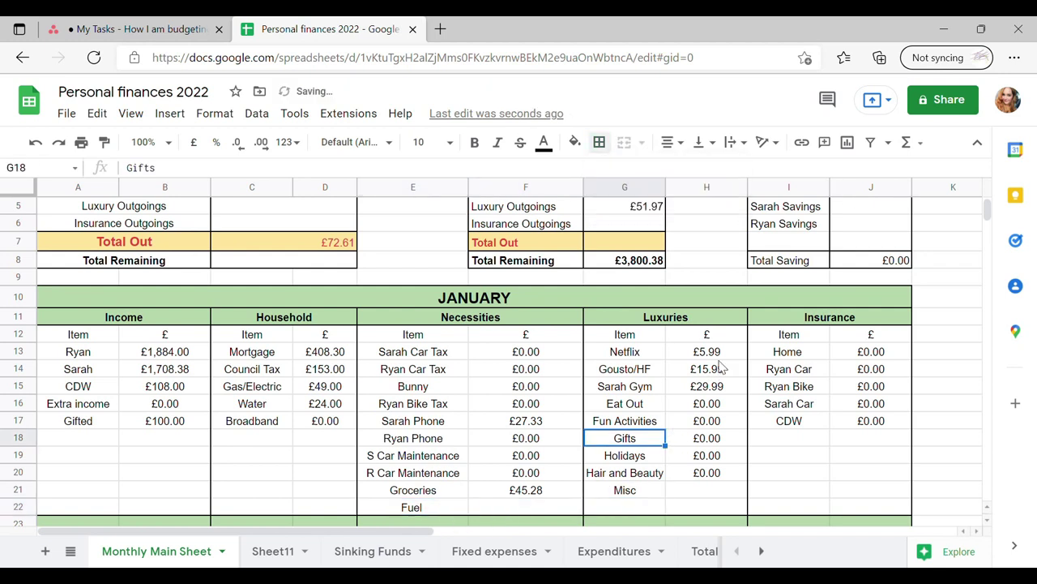
# Inspect the January Luxuries amounts and formulas in cells H13 to H20, from Netflix down to Hair and Beauty.
pyautogui.click(713, 353)
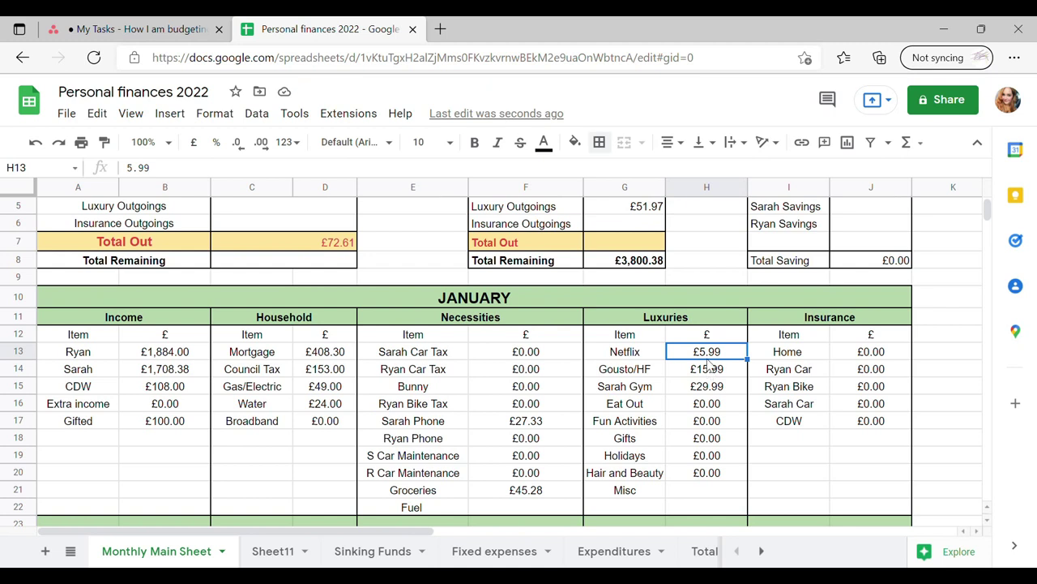
pyautogui.click(715, 367)
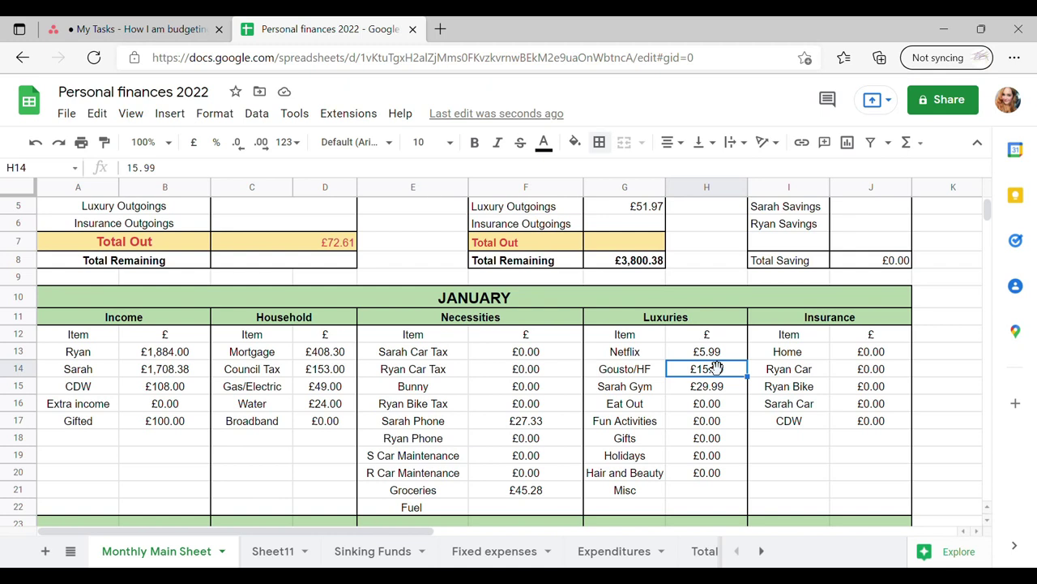
pyautogui.press('Down')
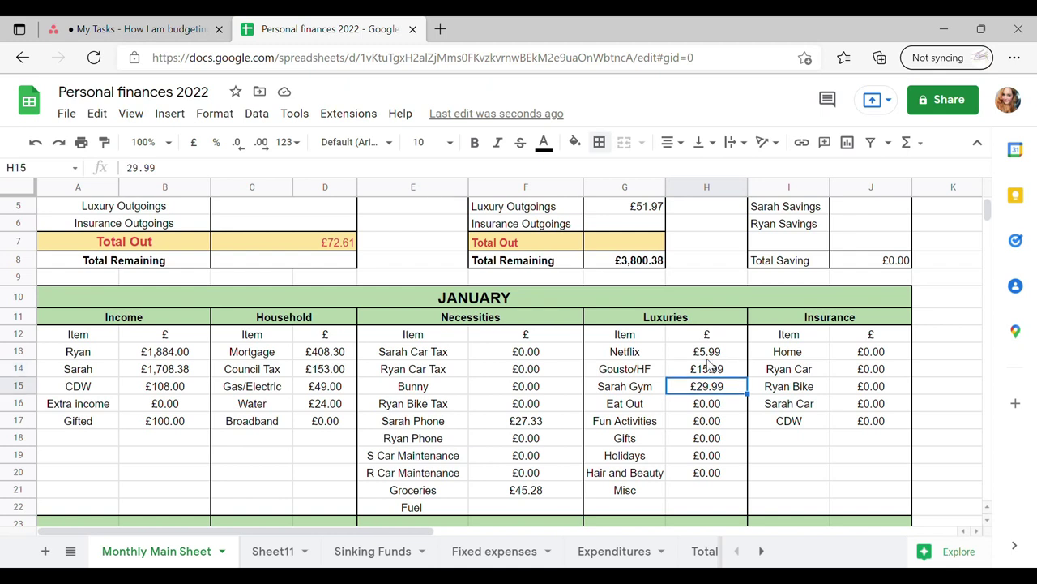
pyautogui.press('Down')
pyautogui.press('Down')
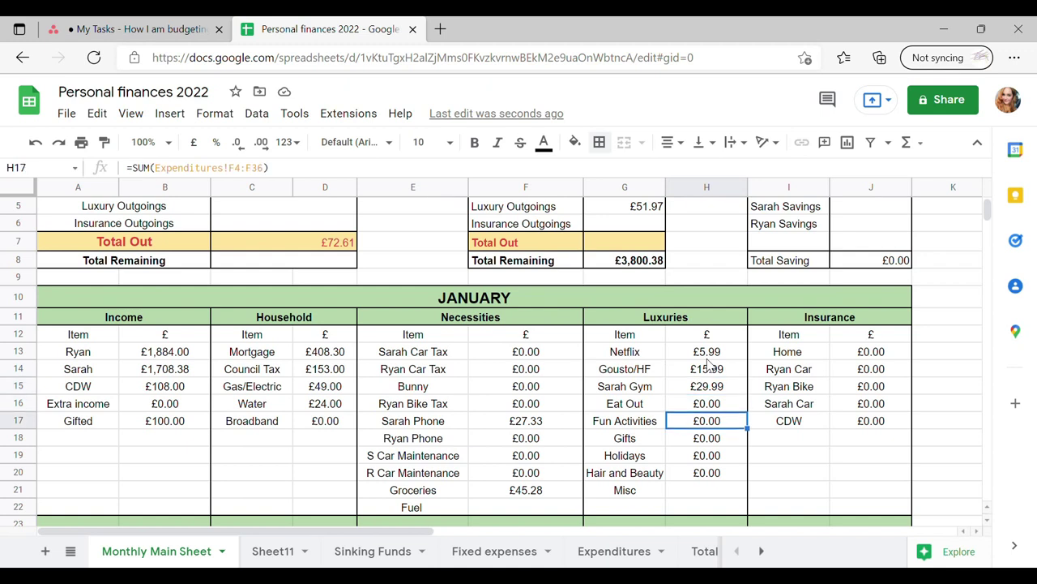
pyautogui.press('Down')
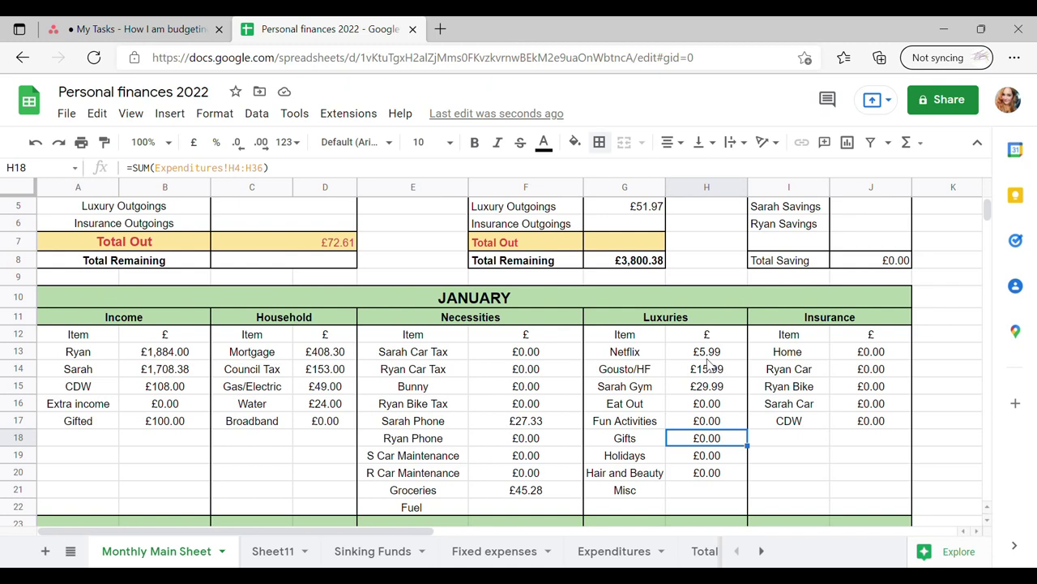
pyautogui.press('Down')
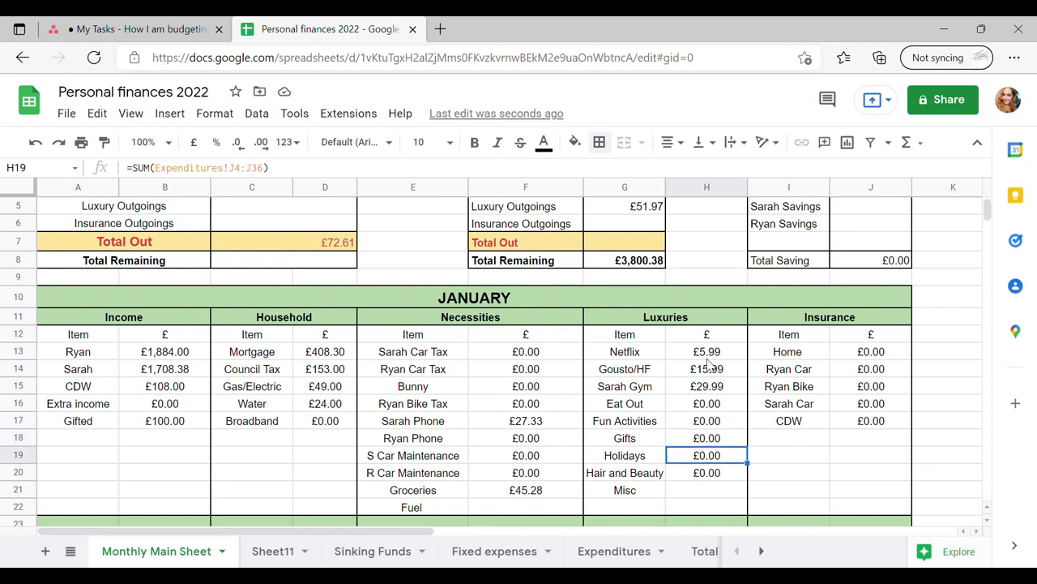
pyautogui.press('Down')
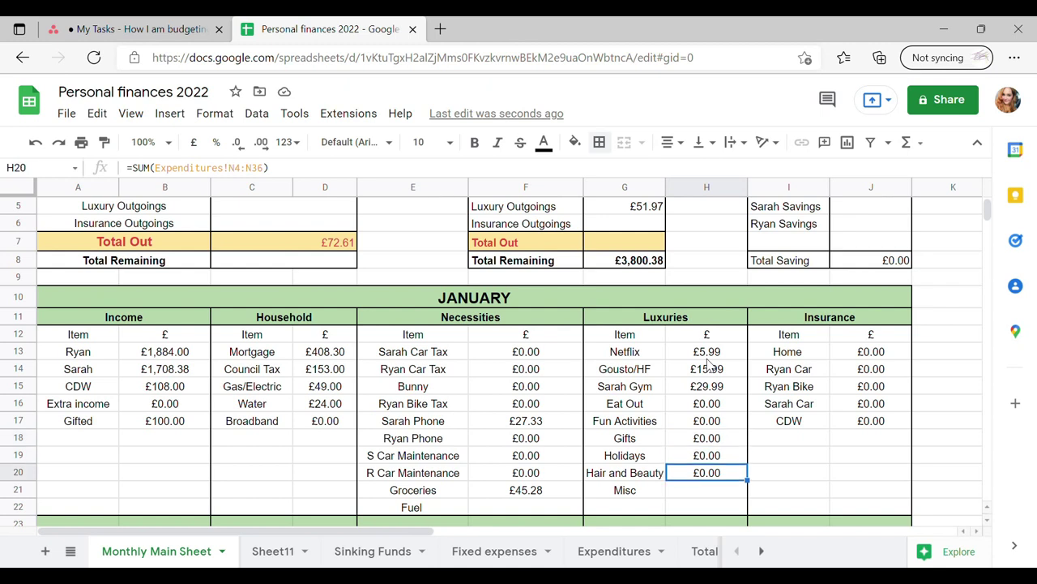
# Enter 0 as the Misc amount in January's Luxuries section (H21) and format it as pound currency.
pyautogui.press('Down')
pyautogui.write('0')
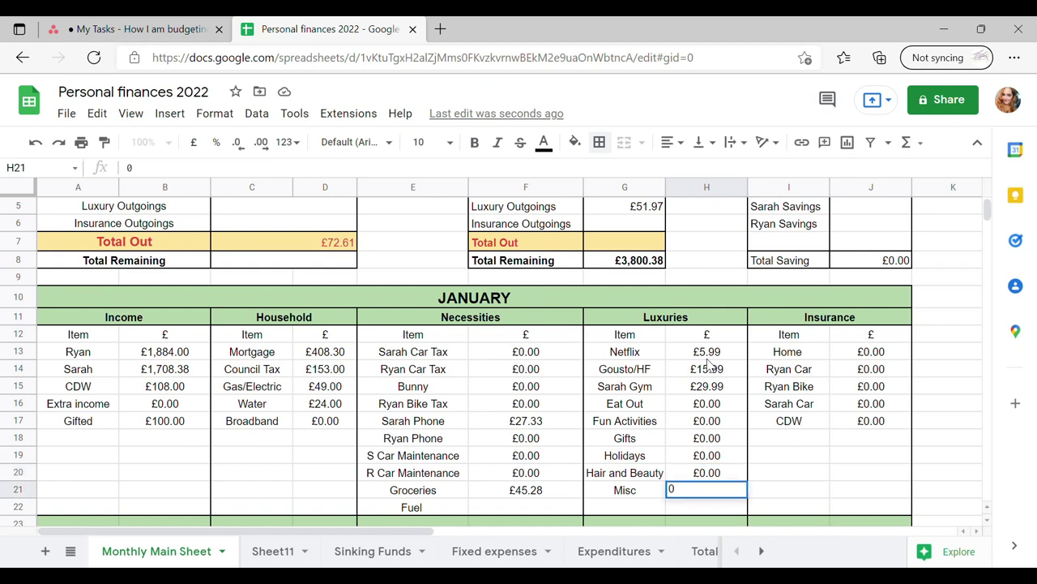
pyautogui.press('Return')
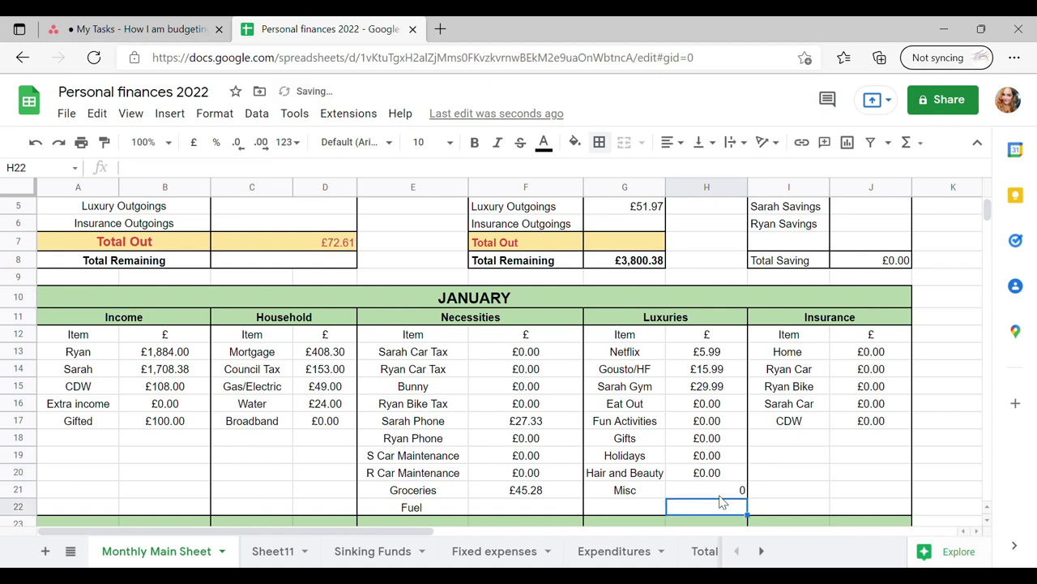
pyautogui.press('Up')
pyautogui.click(208, 118)
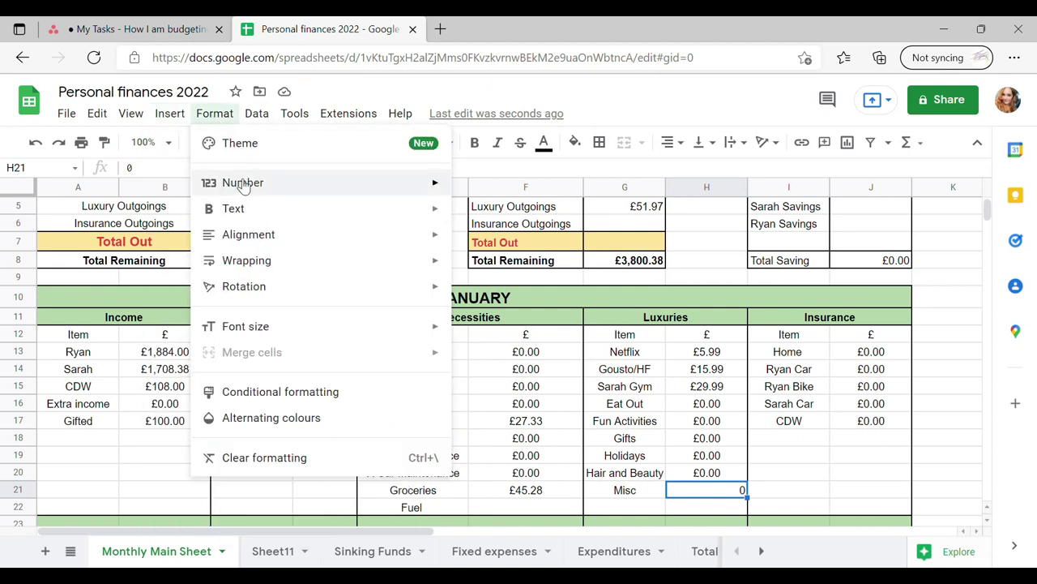
pyautogui.moveTo(243, 183)
pyautogui.click(576, 345)
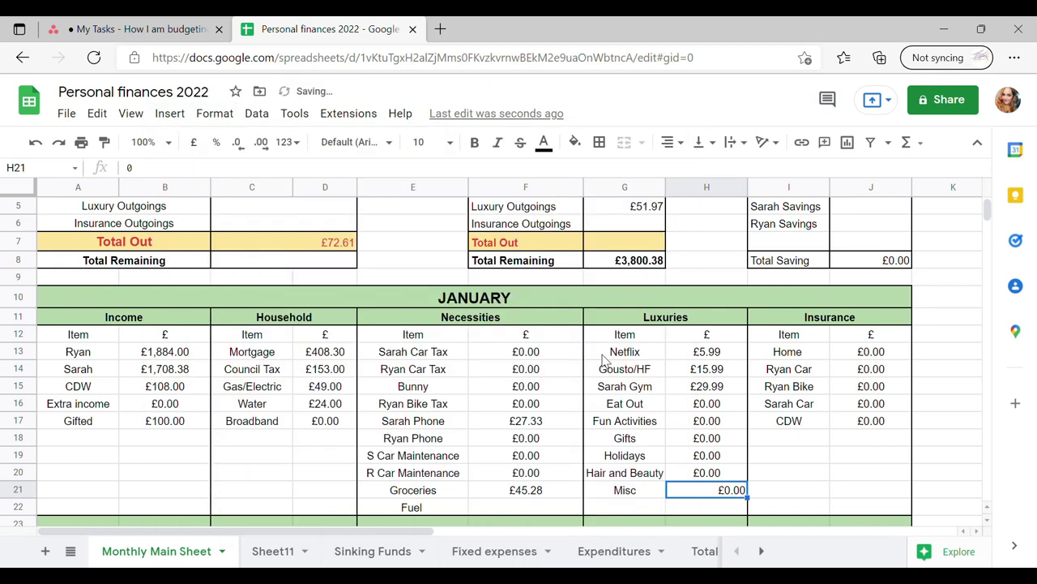
# Review the item labels in January's Insurance section, cells I13 to I17, from Home down to CDW.
pyautogui.click(762, 366)
pyautogui.press('Down')
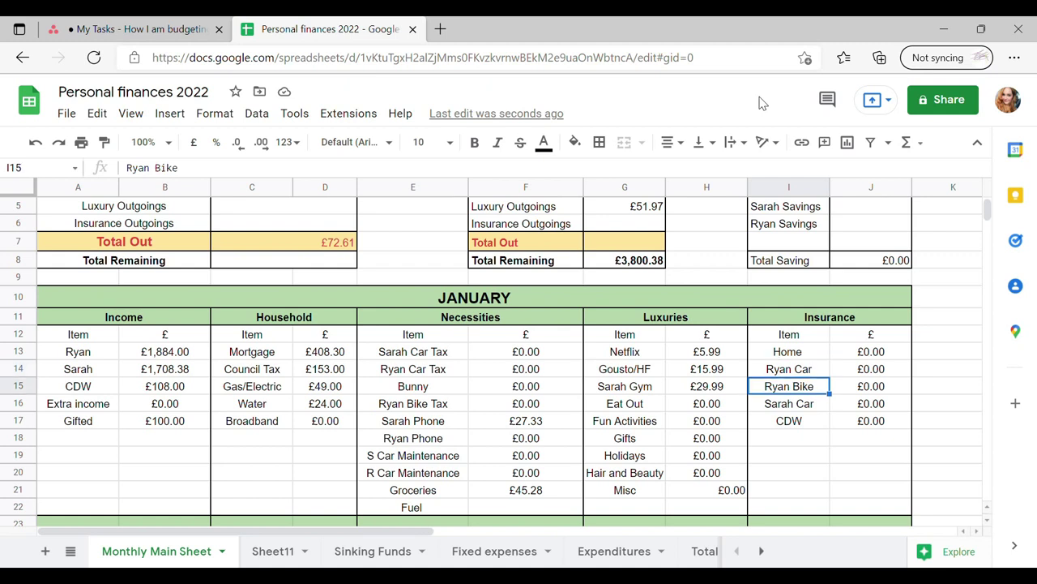
pyautogui.press('Down')
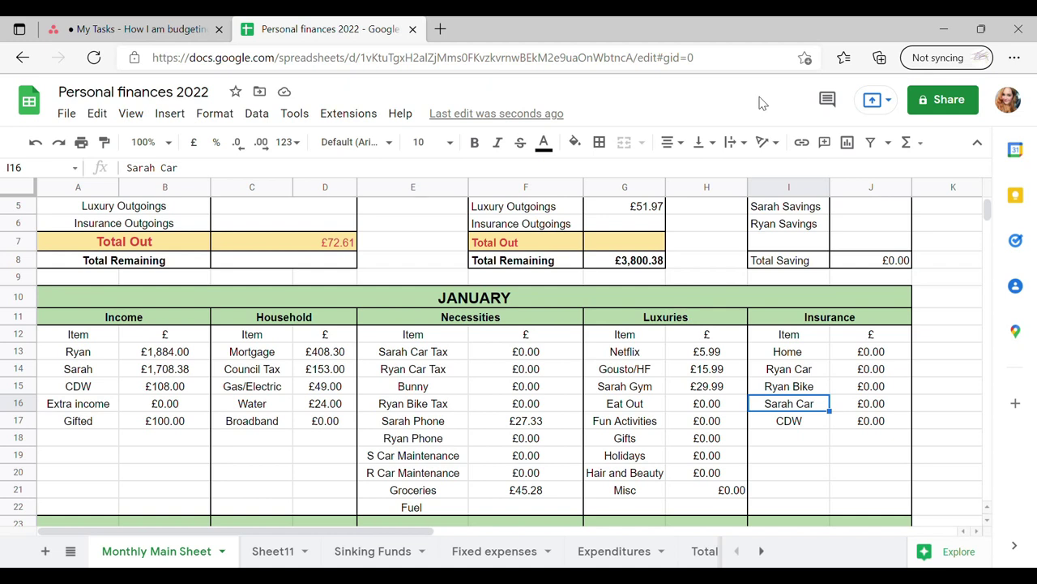
pyautogui.press('Down')
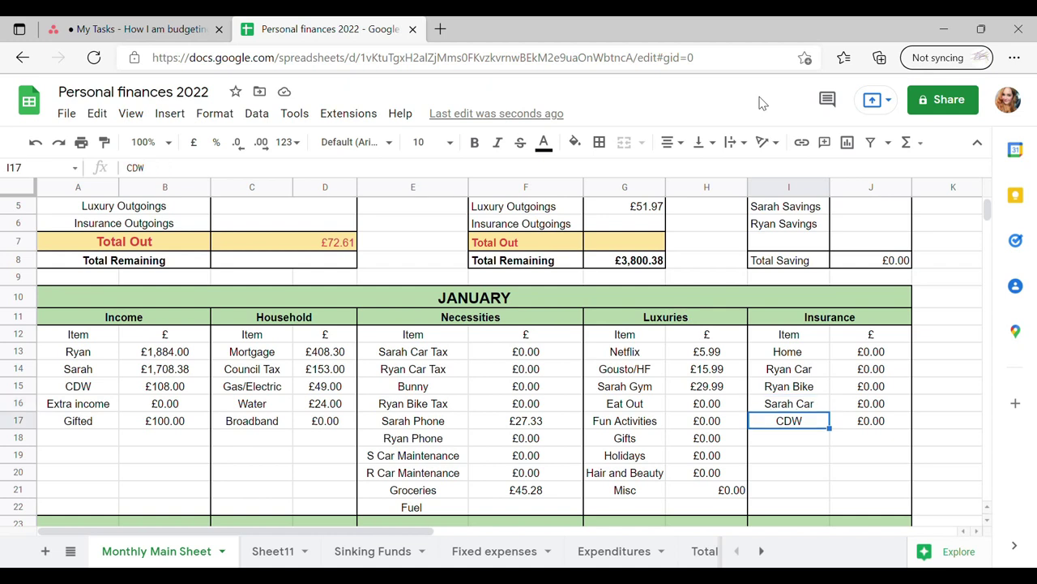
pyautogui.press('Up')
pyautogui.press('Up')
pyautogui.press('Up')
pyautogui.press('Up')
pyautogui.press('Down')
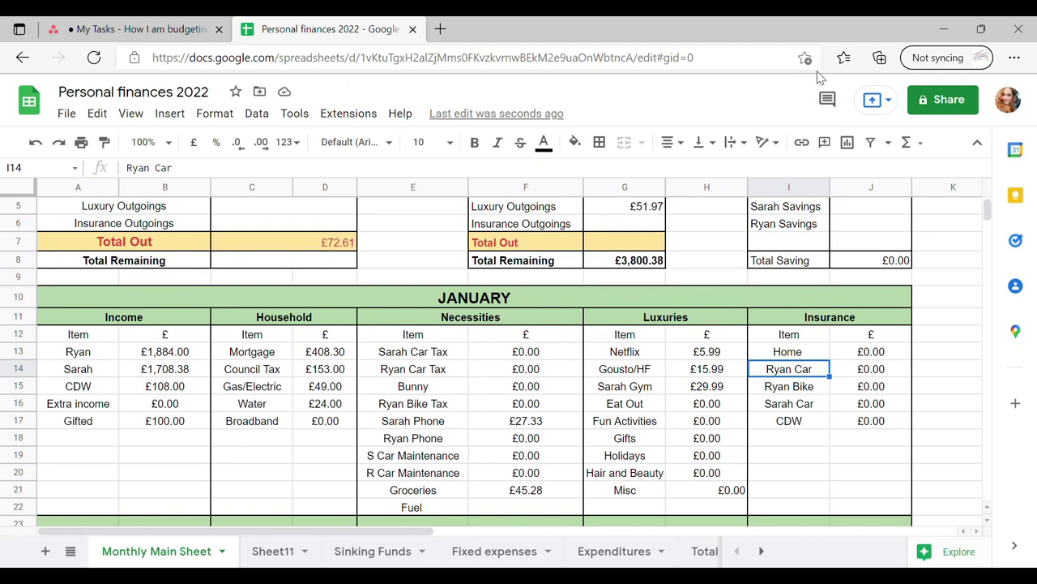
# Inspect the January Insurance amounts for Home in J13 and CDW in J17.
pyautogui.click(877, 358)
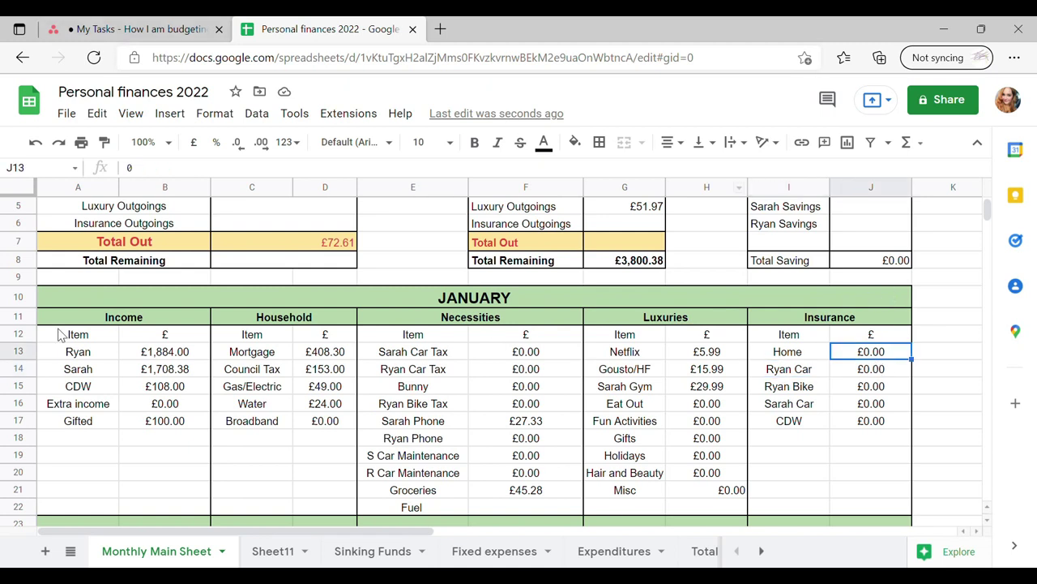
pyautogui.click(790, 427)
pyautogui.click(879, 429)
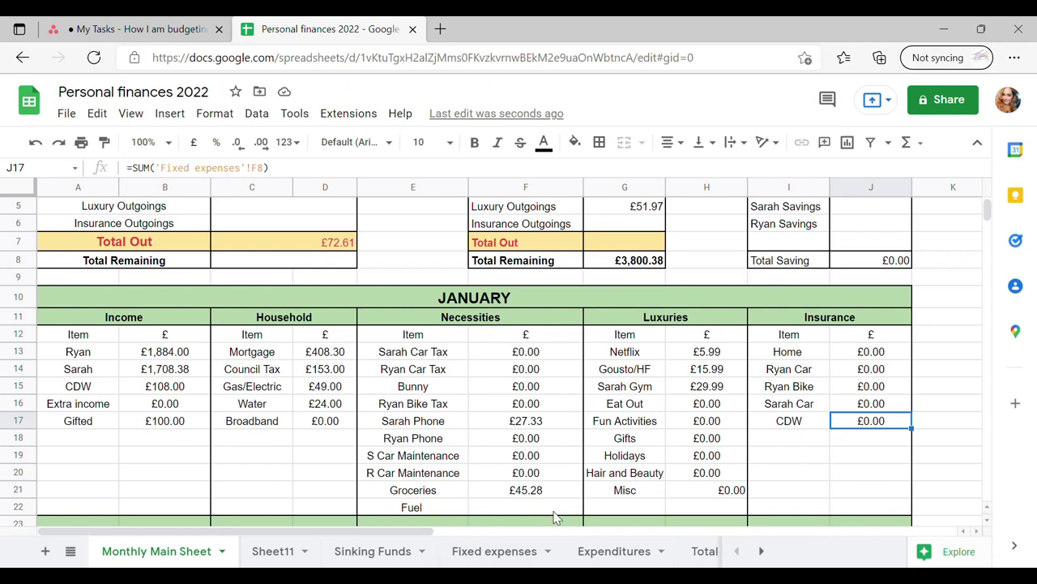
# Examine the Savings amount cells J2:J7 and the Income Total formula in the Household Budget summary.
pyautogui.scroll(2, 558, 511)
pyautogui.moveTo(866, 240); pyautogui.dragTo(860, 340)
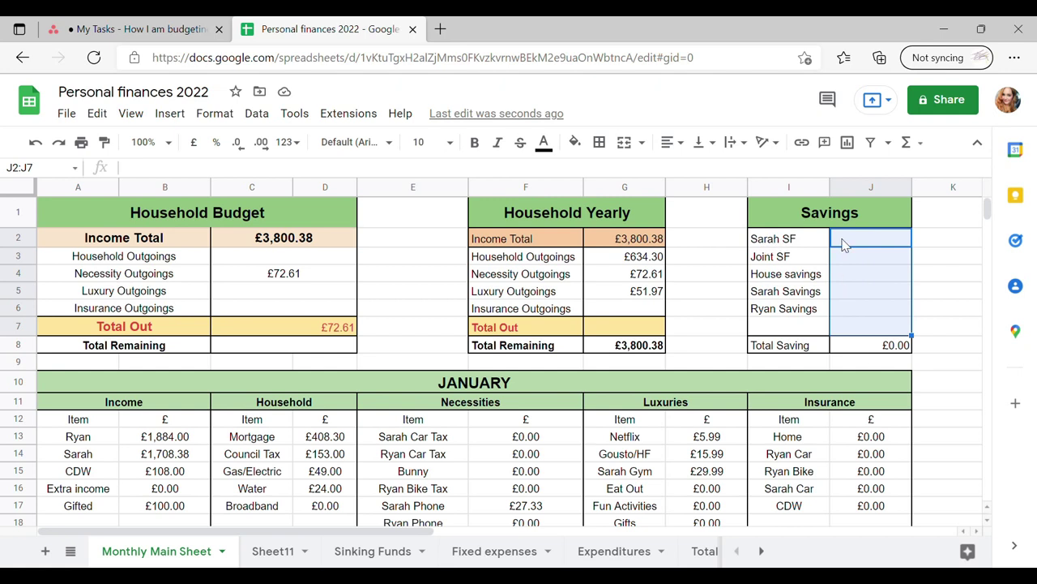
pyautogui.click(279, 240)
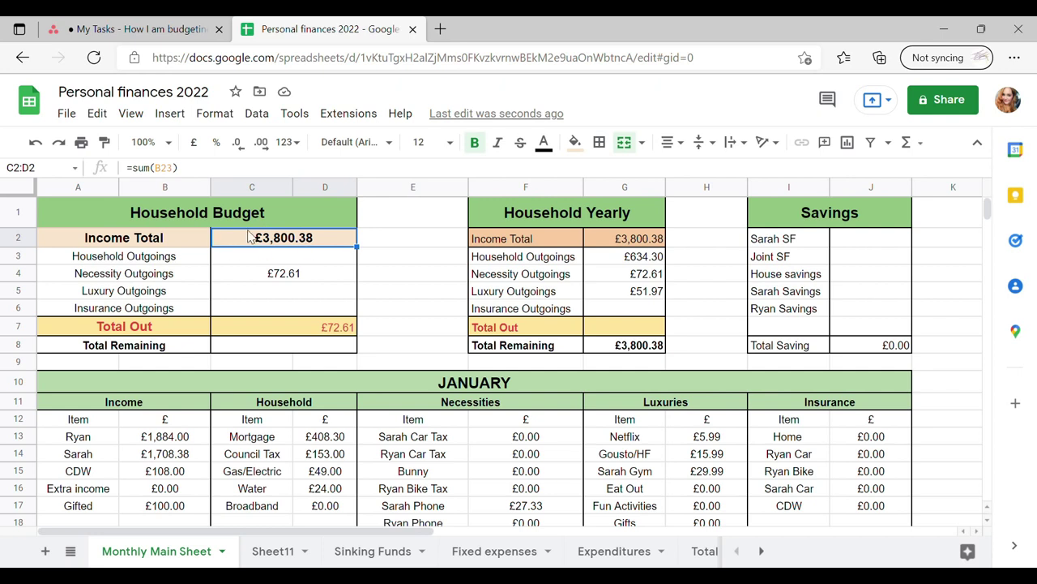
pyautogui.click(891, 256)
pyautogui.click(873, 309)
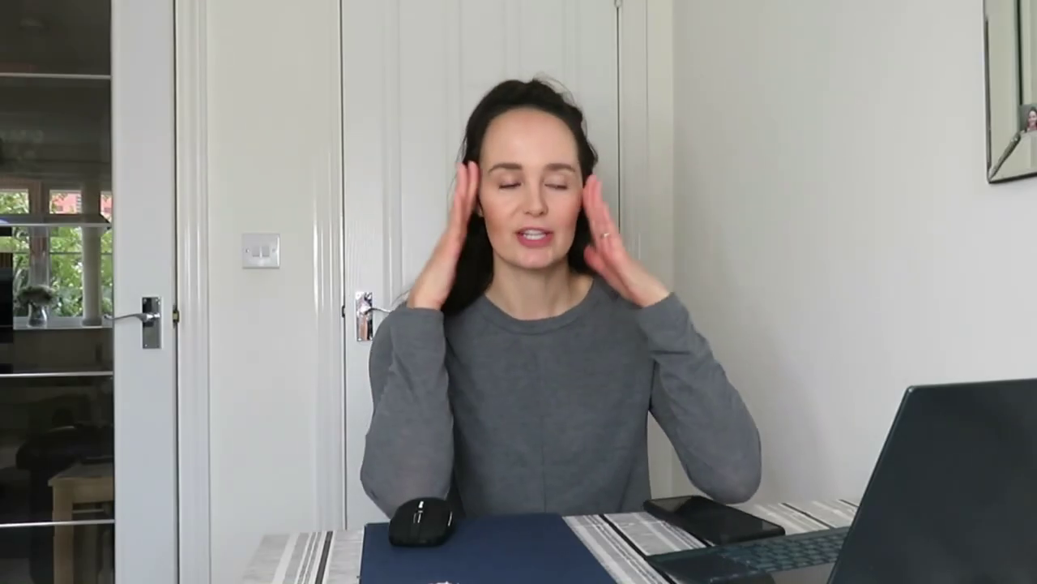